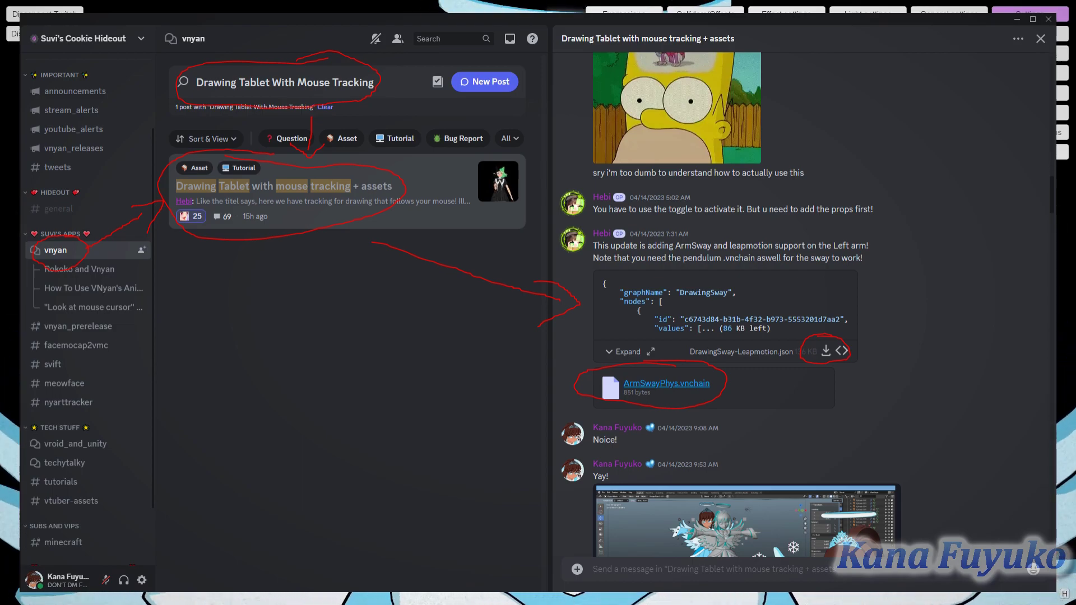
- Switch from Discord back to VNyan, zooming the avatar camera out and panning up-left
key("alt+Tab")
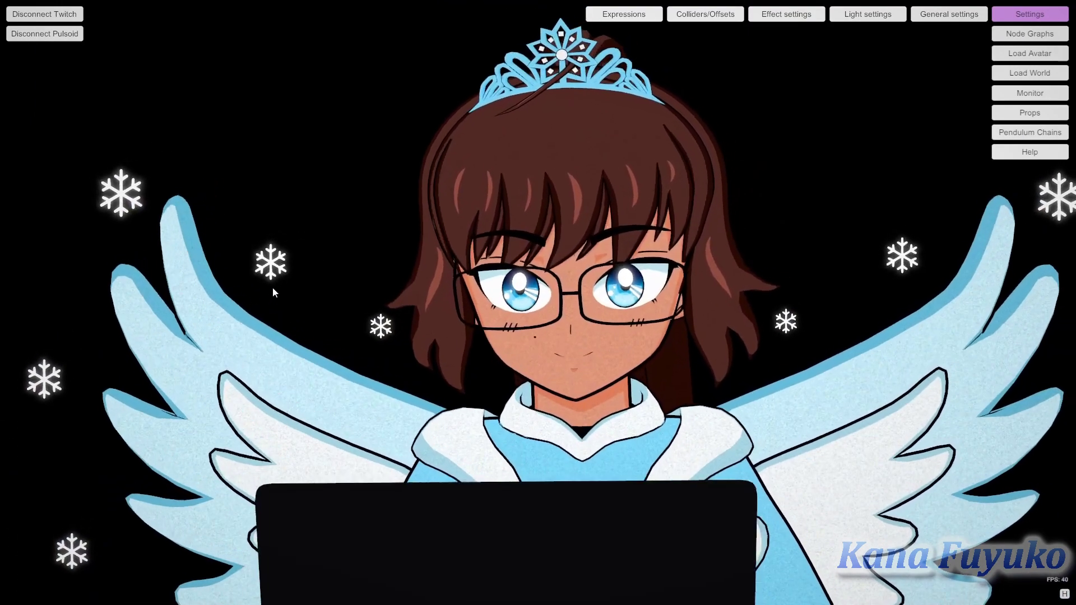
scroll(522, 199, "down", 5)
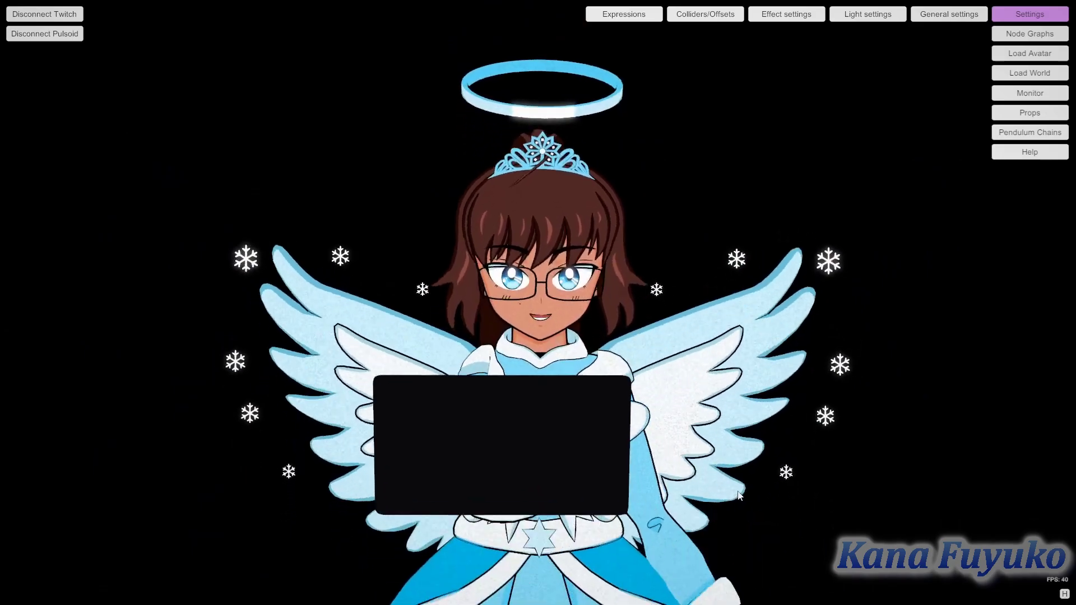
middle_click_drag(729, 483, 698, 439)
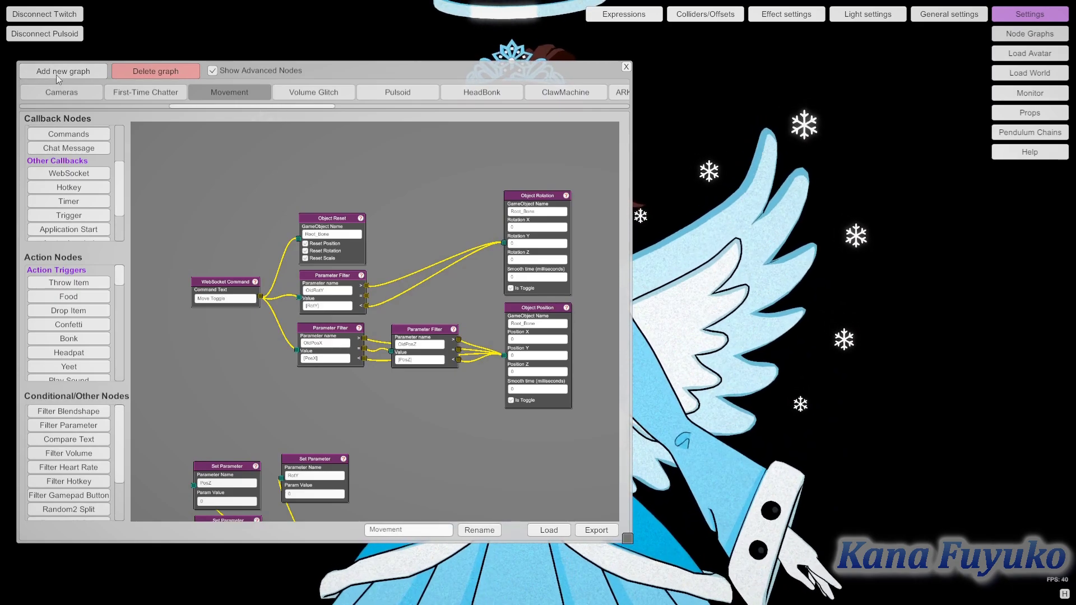
- Add a new empty graph, then show the DrawingSway graph with the window moved left
left_click(58, 75)
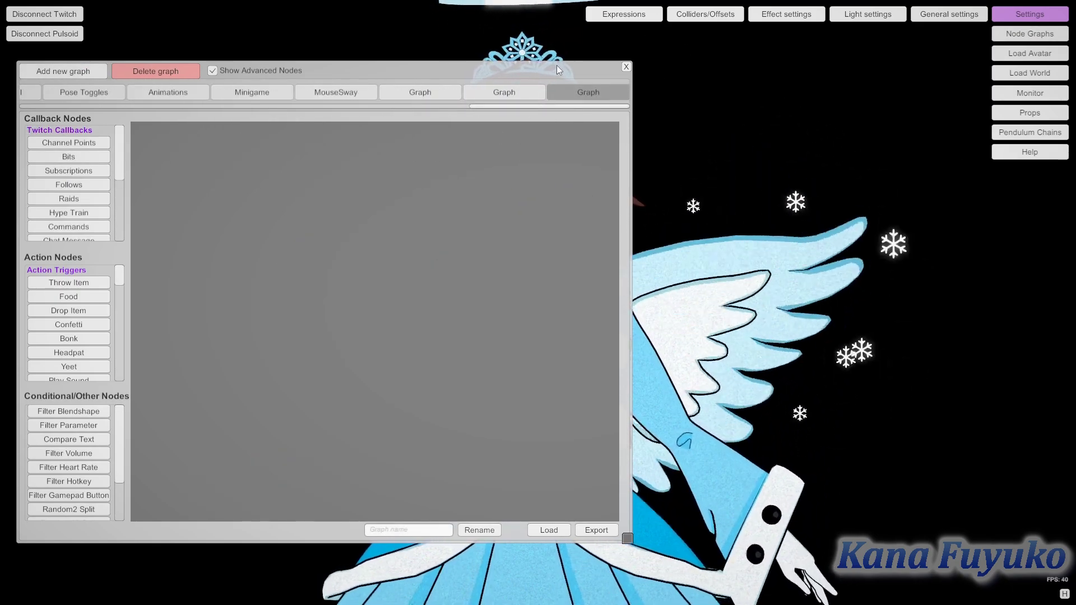
left_click_drag(556, 65, 534, 66)
left_click(369, 94)
left_click_drag(368, 97, 434, 100)
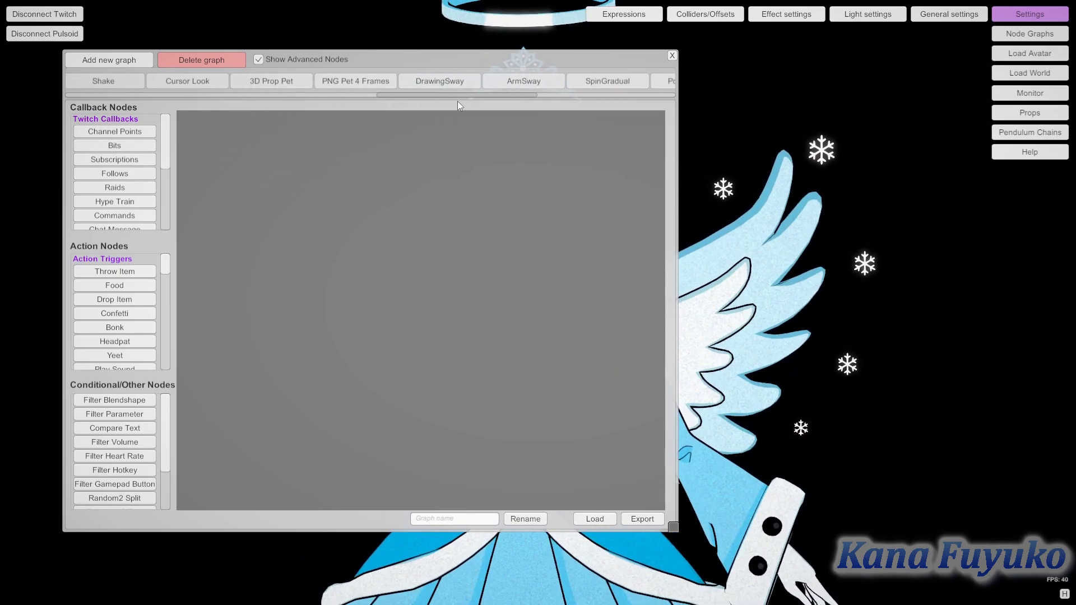
left_click(451, 83)
scroll(433, 247, "down", 5)
left_click_drag(451, 259, 190, 293)
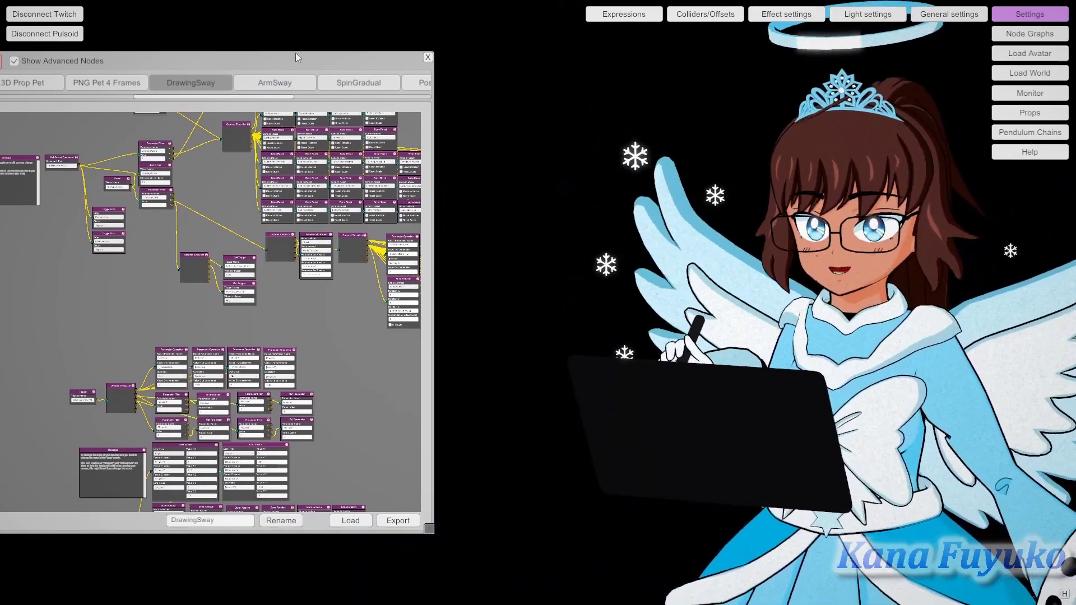
- Centre the DrawingSway canvas on the WebSocket Command node and its full Message note
left_click_drag(297, 57, 547, 47)
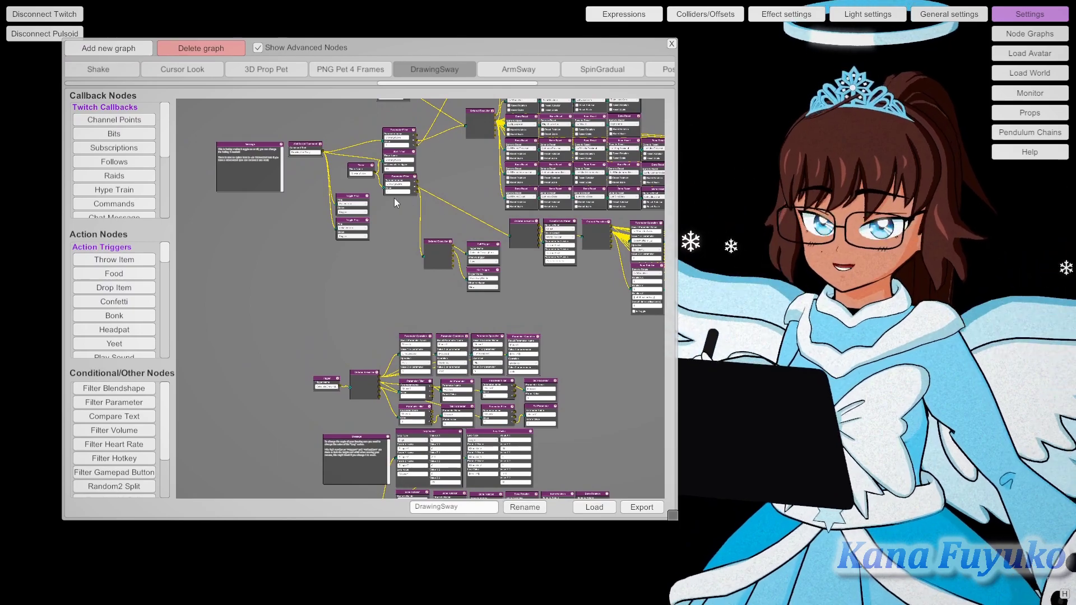
scroll(312, 174, "up", 6)
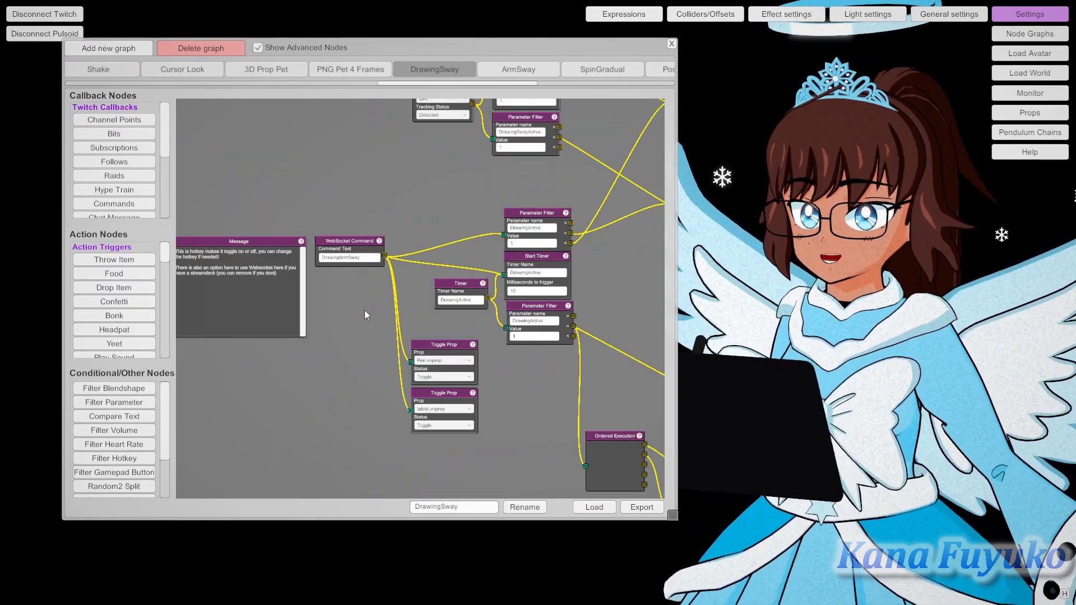
left_click_drag(328, 312, 384, 231)
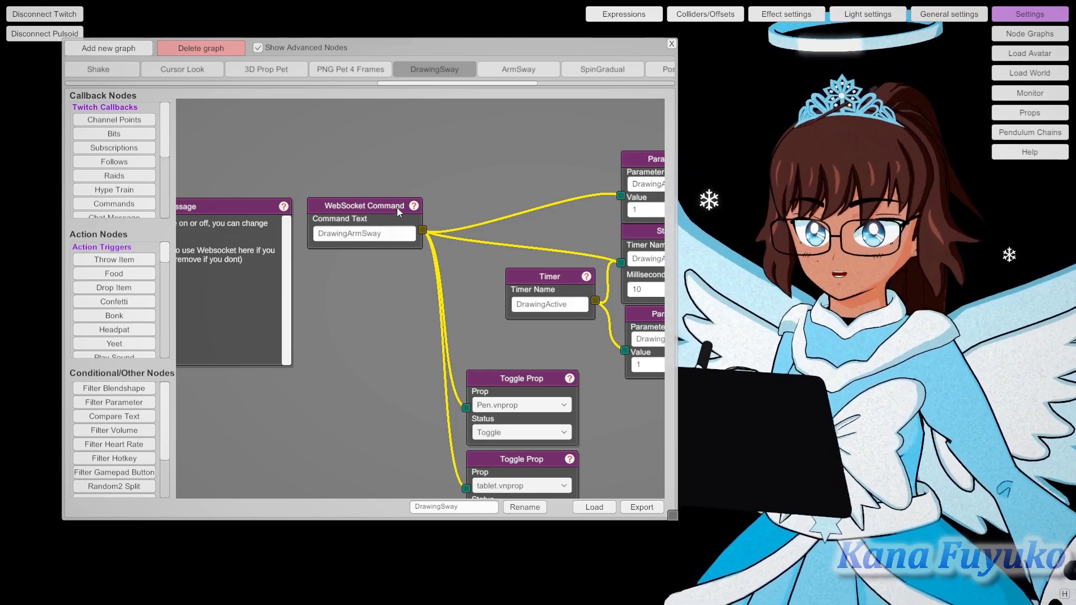
left_click_drag(338, 303, 479, 279)
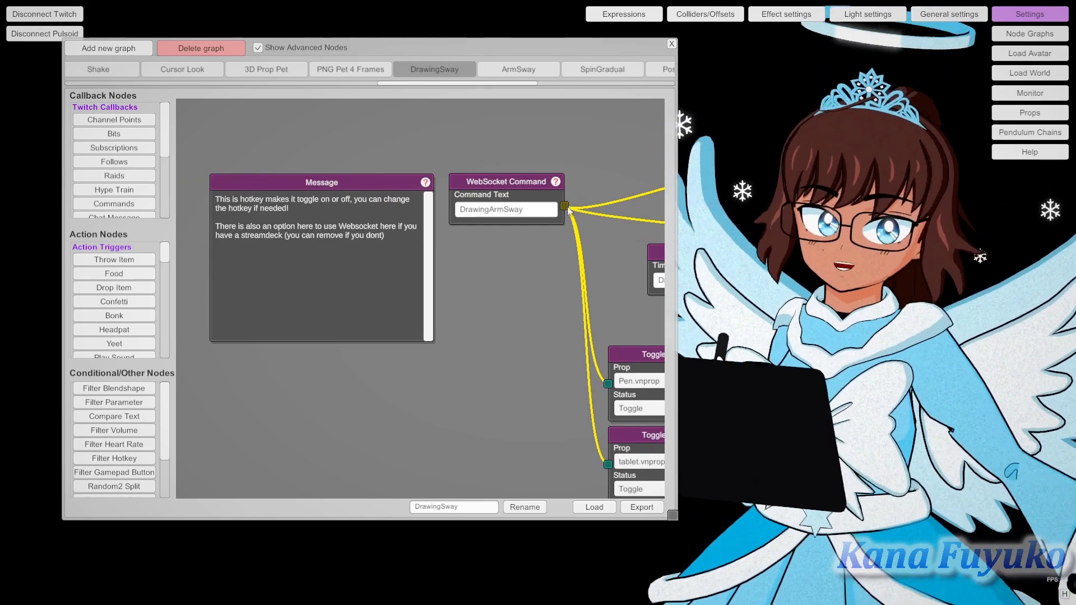
left_click_drag(529, 246, 506, 247)
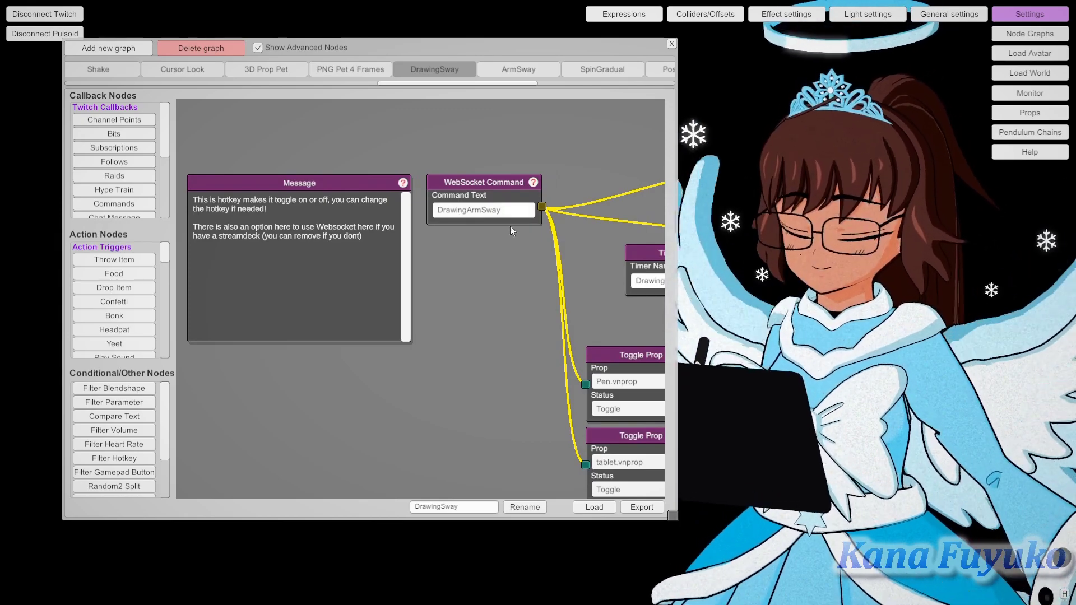
scroll(446, 281, "down", 5)
scroll(446, 279, "up", 3)
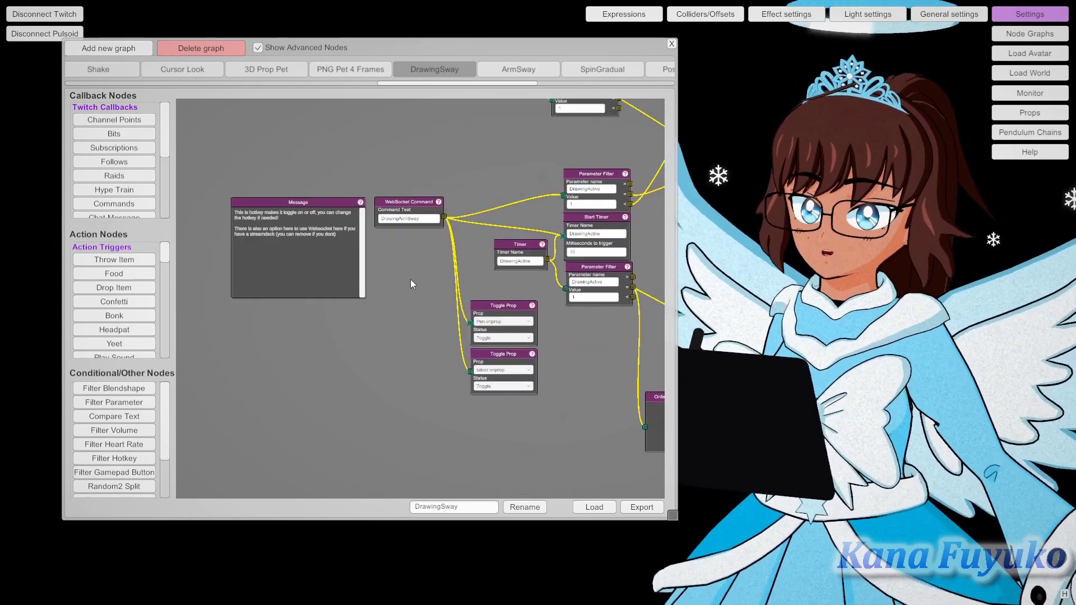
scroll(417, 190, "up", 3)
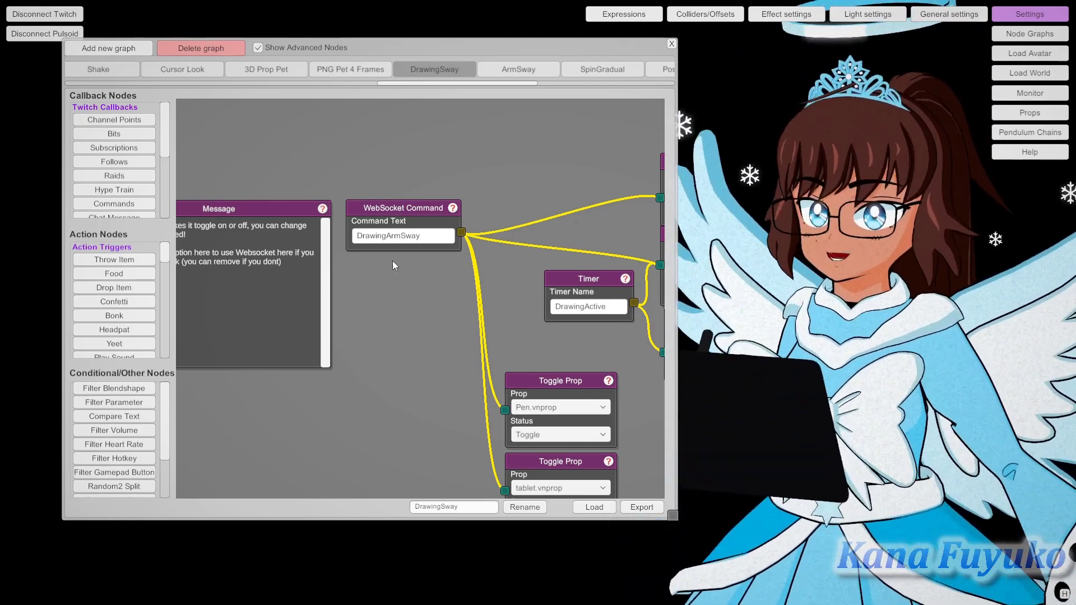
- Inspect the timer, parameter and tablet.vnprop toggle nodes, then reposition the graph window
left_click_drag(493, 269, 435, 287)
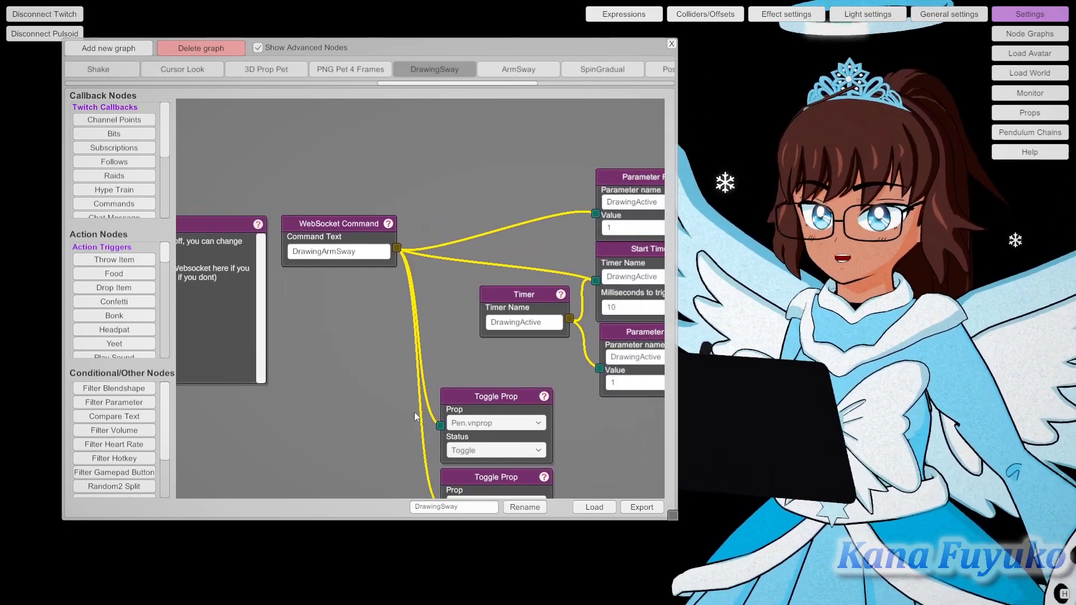
left_click_drag(441, 333, 485, 246)
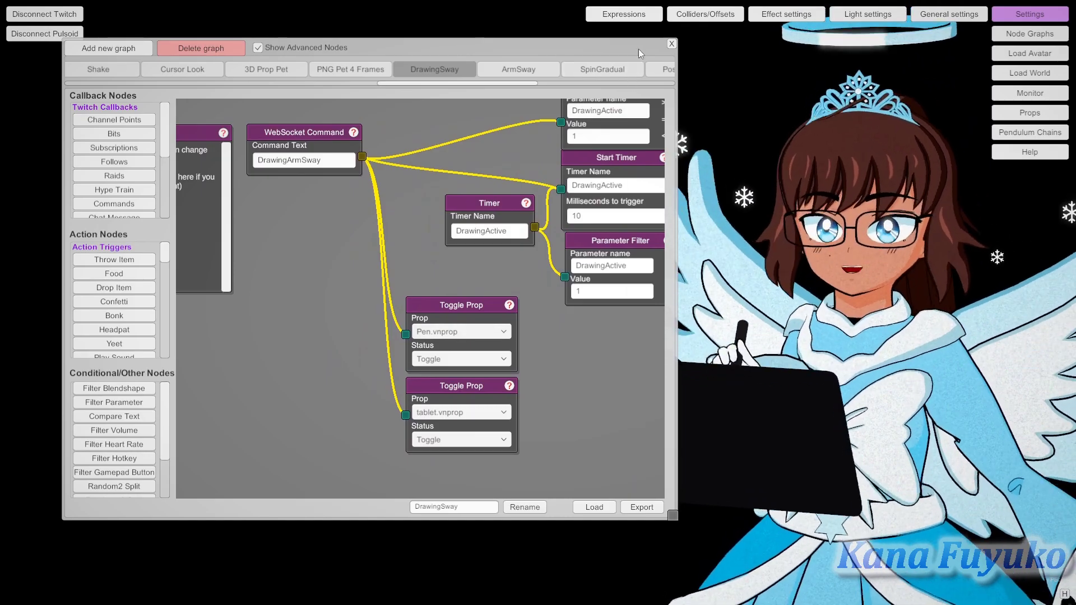
left_click_drag(632, 53, 621, 130)
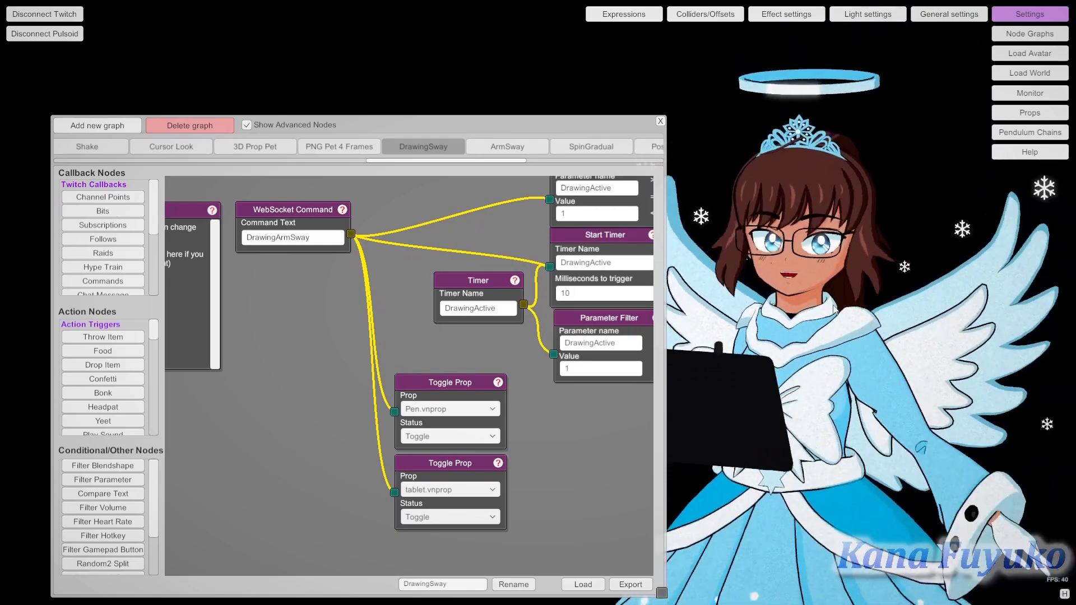
left_click_drag(575, 127, 533, 56)
- Close the node graph editor and open the Pendulum Chains list
left_click(630, 59)
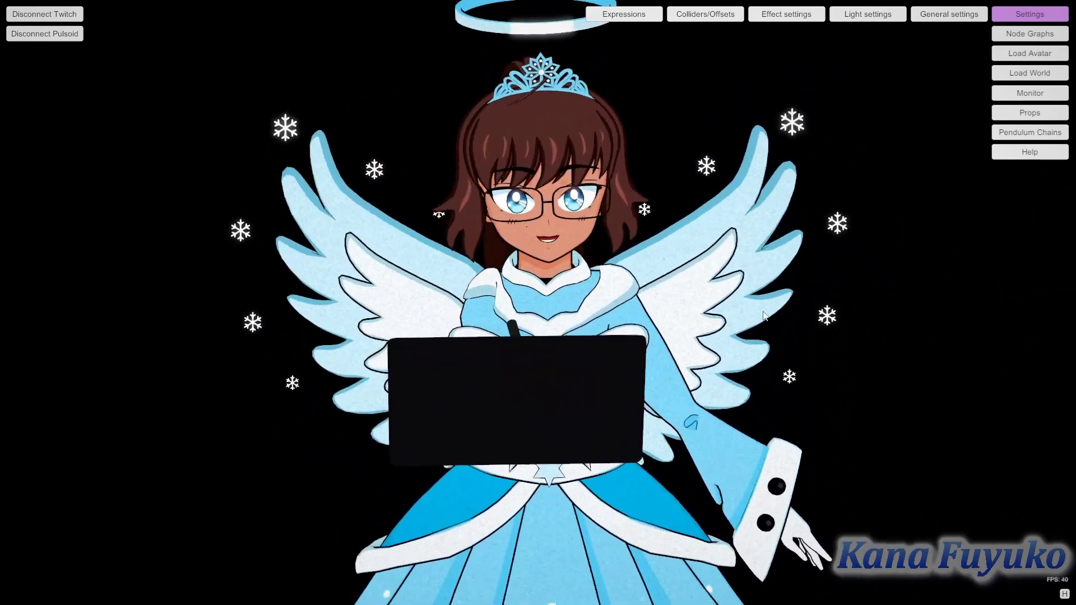
left_click(1030, 132)
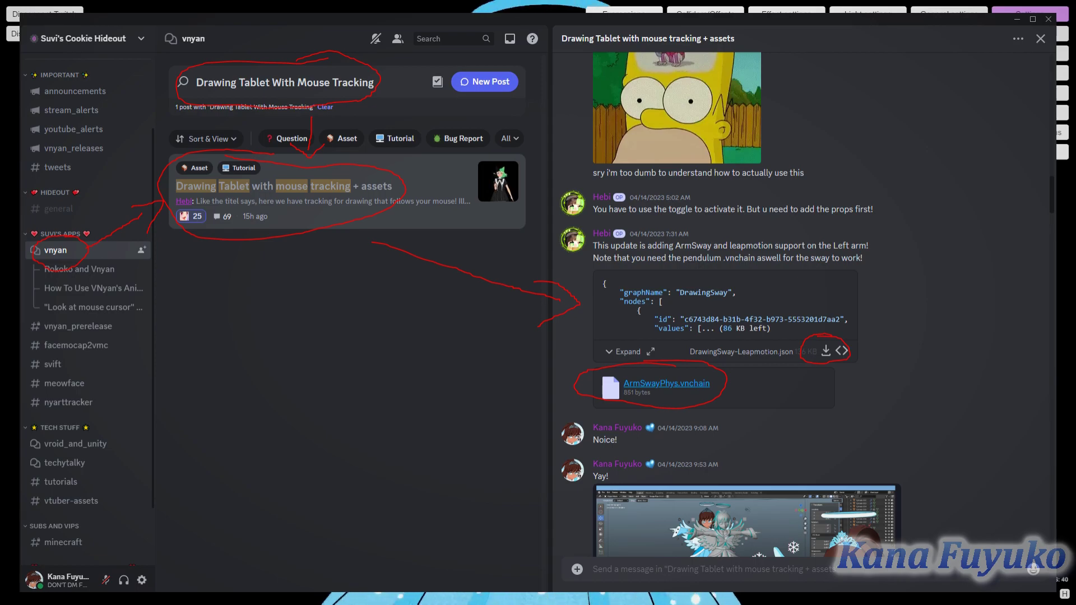
- Leave Discord to return to VNyan's ArmSway chain settings (Damping 0.33, Elasticity 0.1, Stiffness 0.16)
key("alt+Tab")
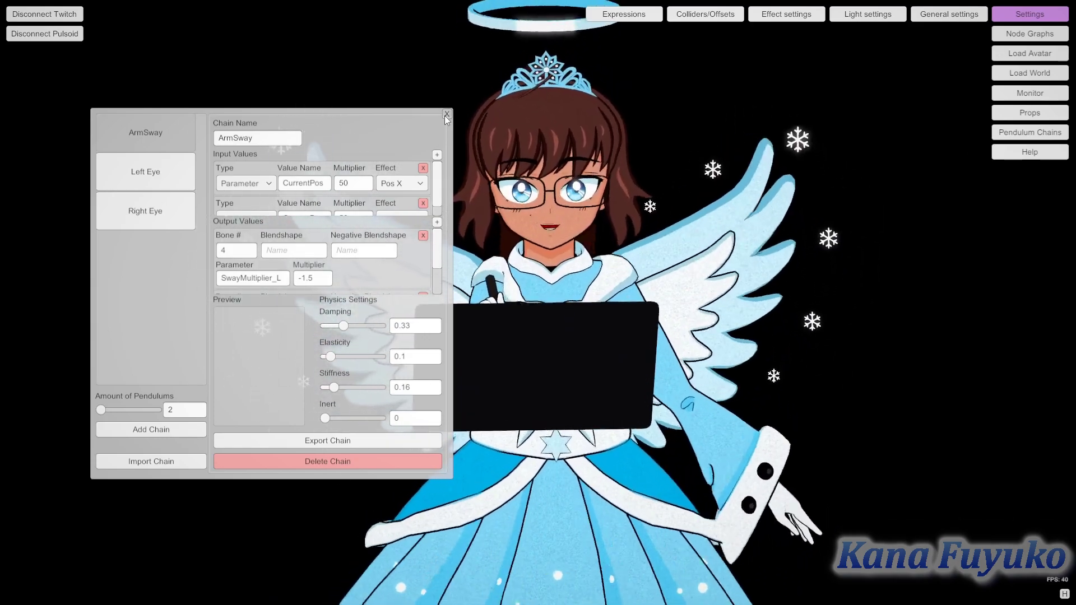
left_click(447, 115)
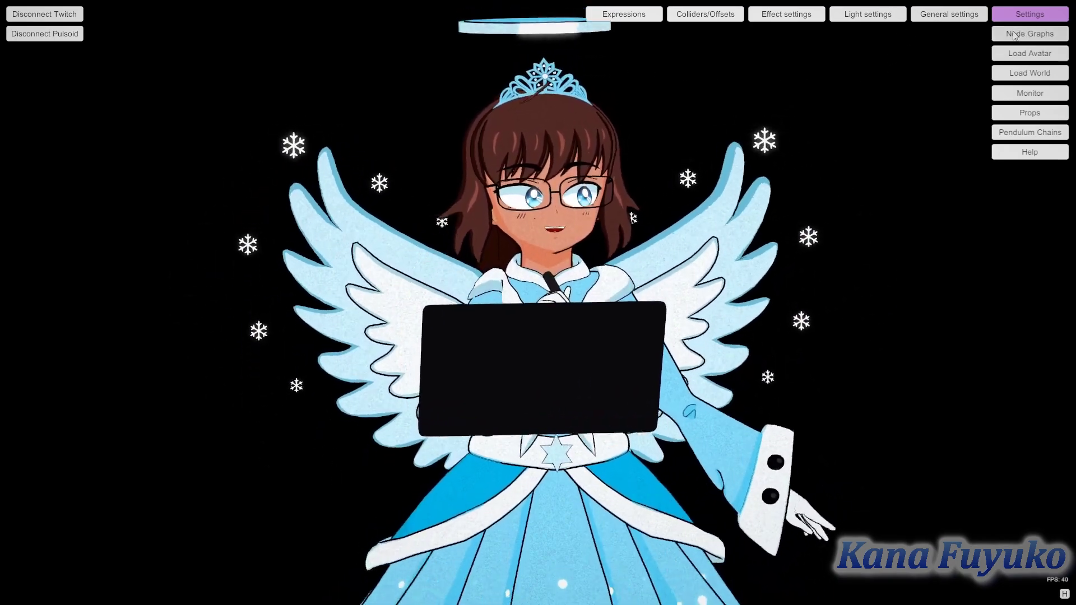
left_click(1015, 35)
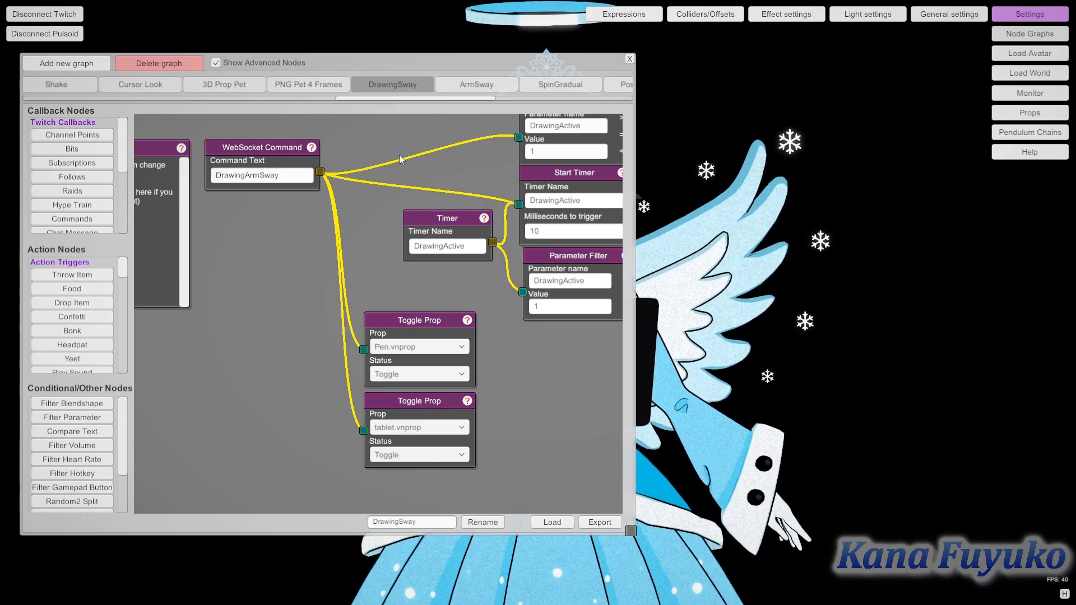
scroll(405, 200, "down", 5)
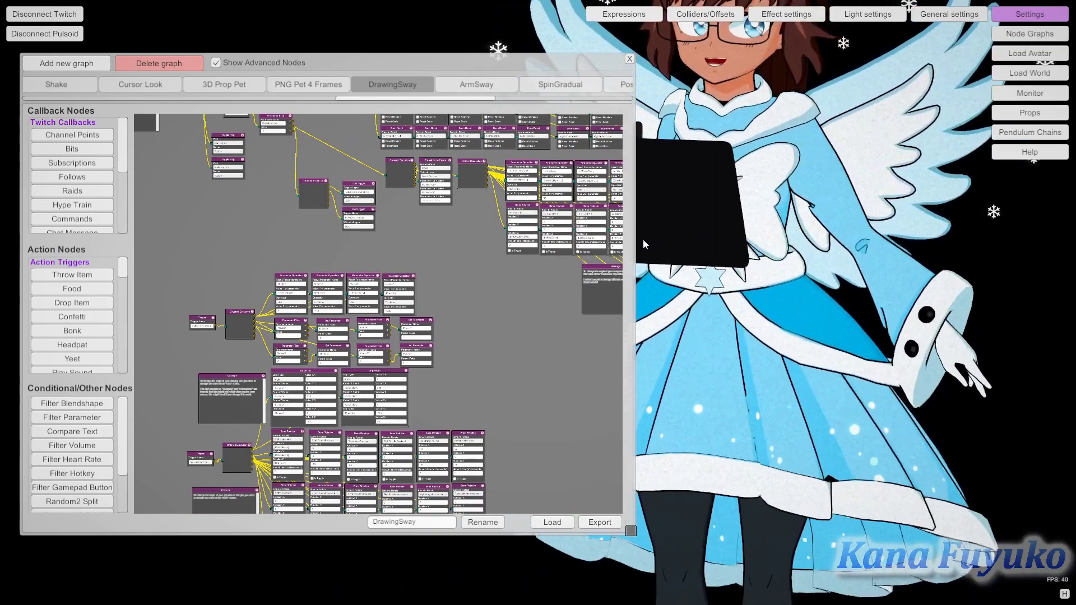
scroll(419, 307, "up", 8)
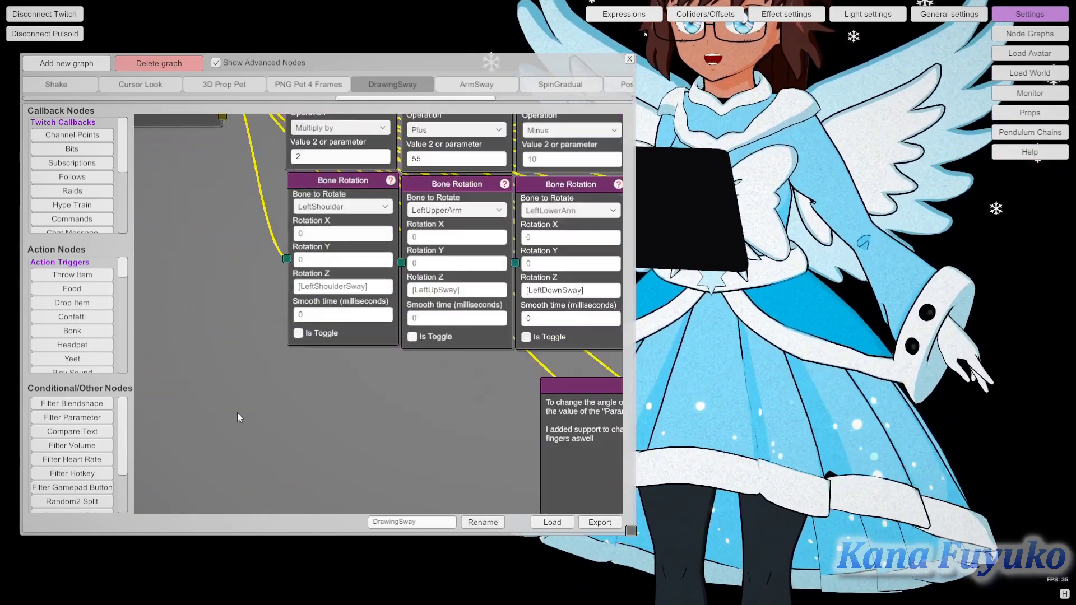
left_click_drag(329, 388, 290, 217)
scroll(291, 217, "down", 5)
scroll(234, 249, "up", 5)
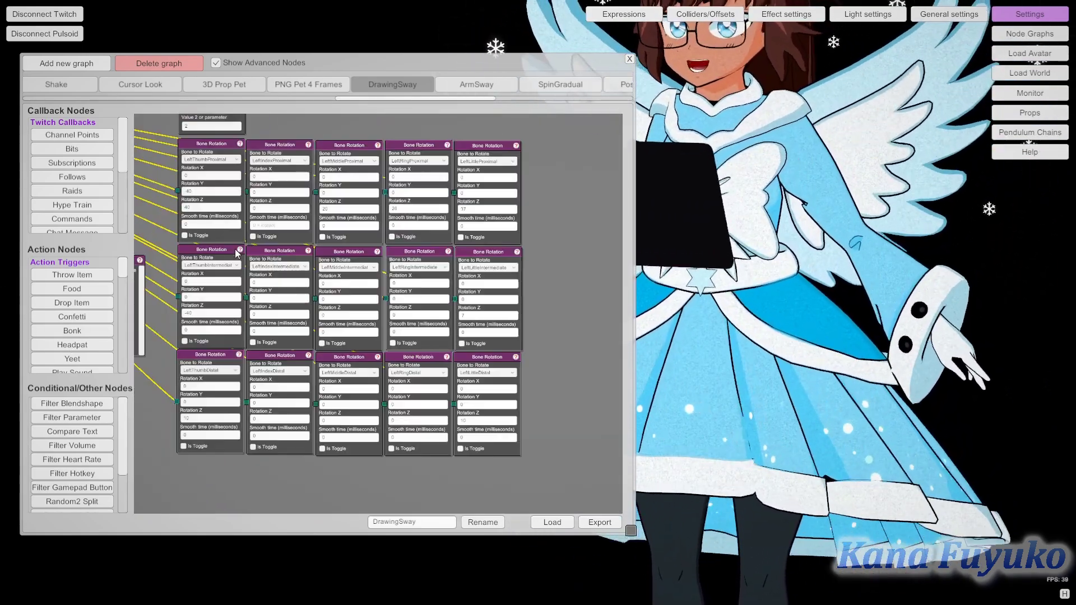
left_click_drag(280, 301, 300, 332)
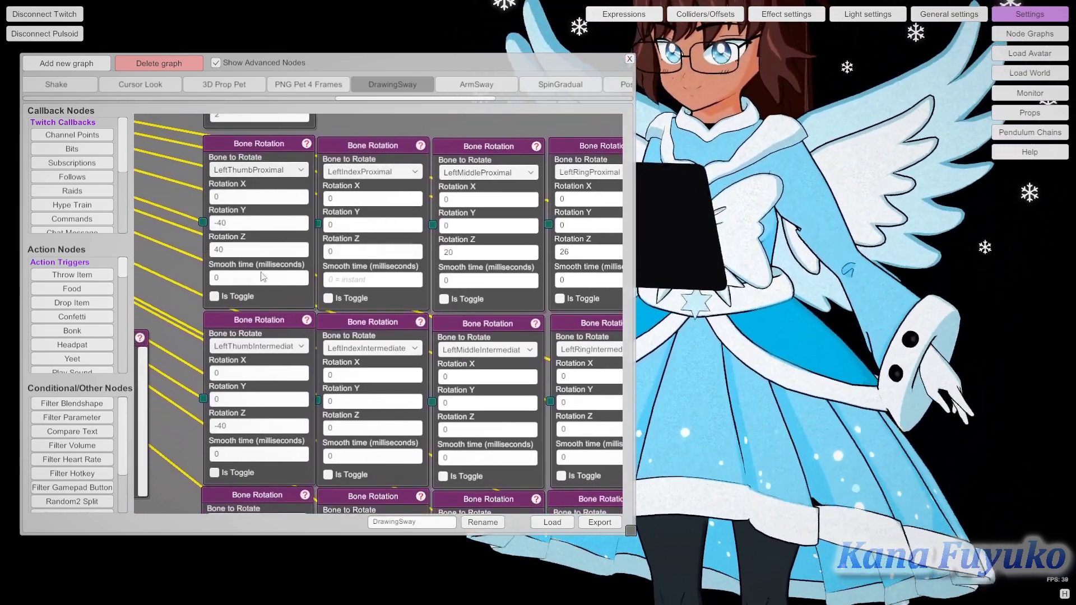
left_click_drag(200, 243, 246, 286)
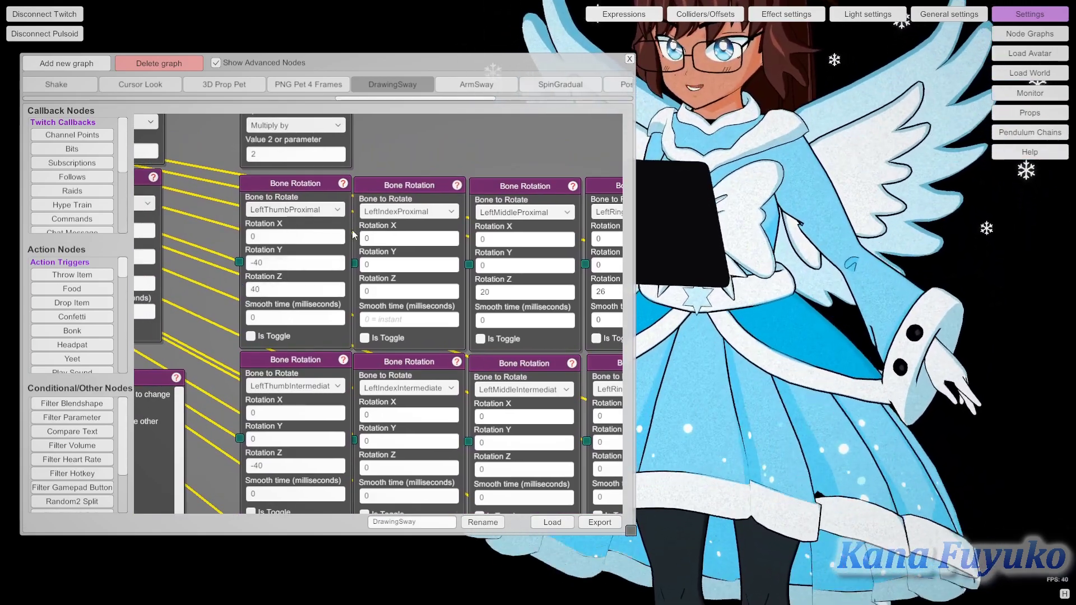
scroll(368, 348, "down", 3)
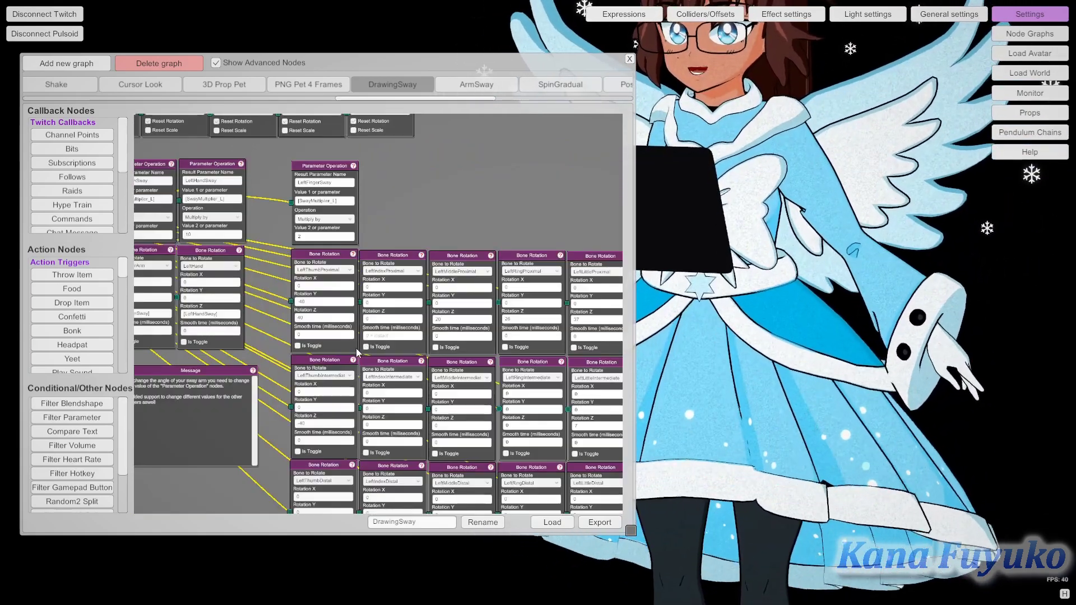
scroll(283, 308, "up", 3)
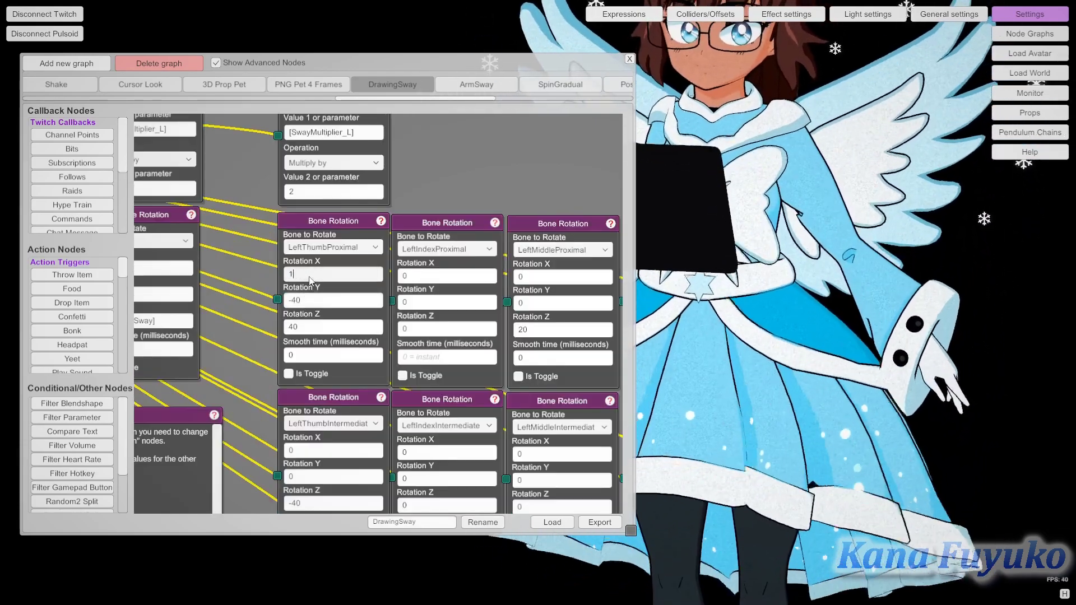
left_click(309, 276)
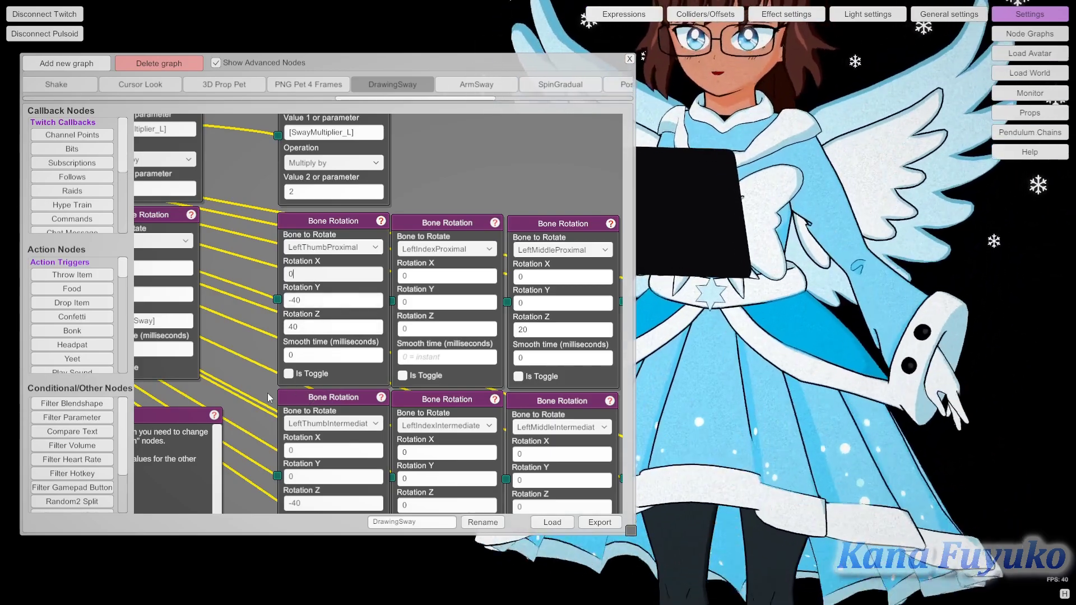
left_click_drag(268, 392, 173, 299)
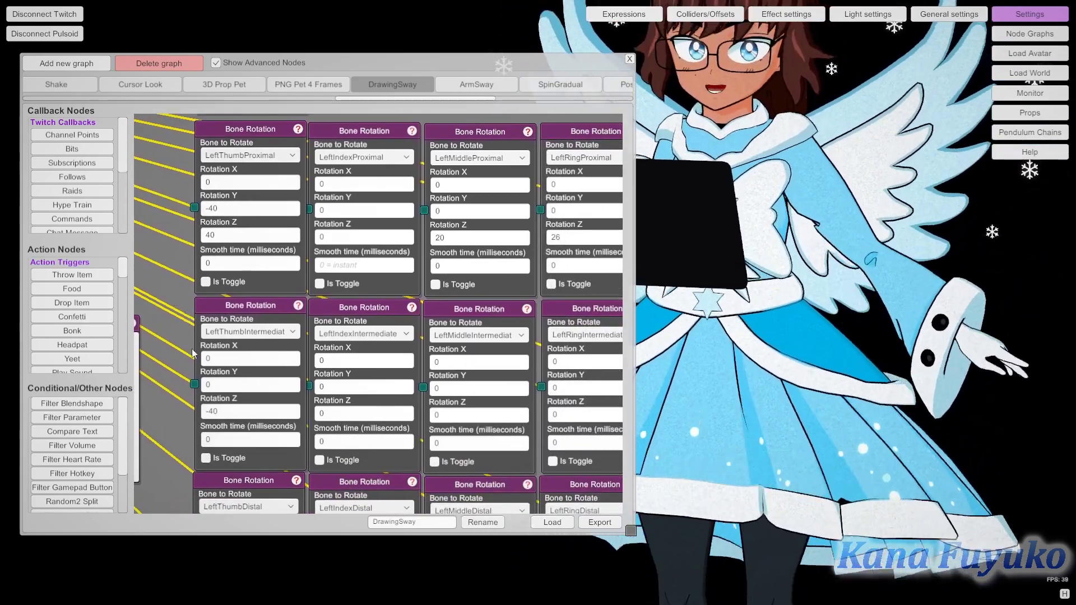
left_click_drag(428, 325, 370, 300)
scroll(402, 293, "down", 3)
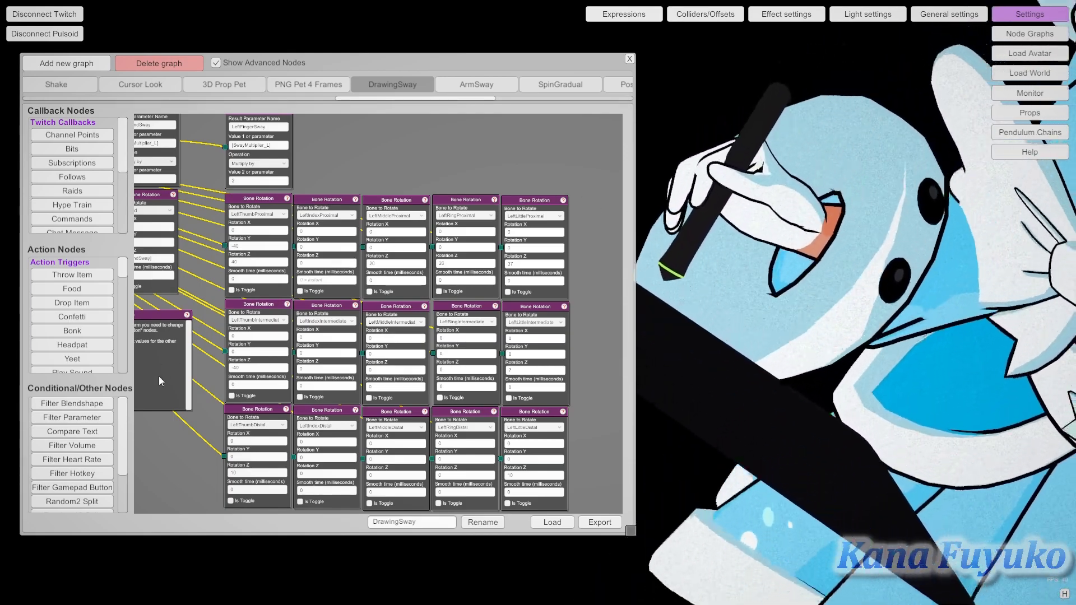
left_click_drag(237, 400, 243, 401)
scroll(243, 400, "down", 2)
left_click_drag(305, 330, 425, 492)
scroll(283, 454, "down", 3)
scroll(284, 454, "up", 2)
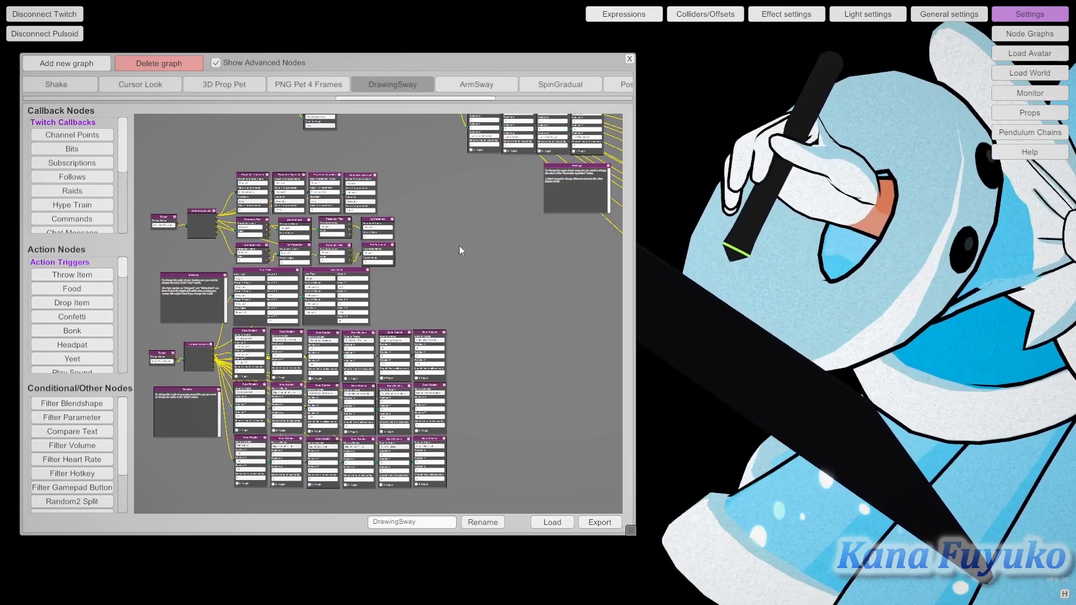
scroll(448, 241, "up", 4)
left_click_drag(406, 277, 478, 151)
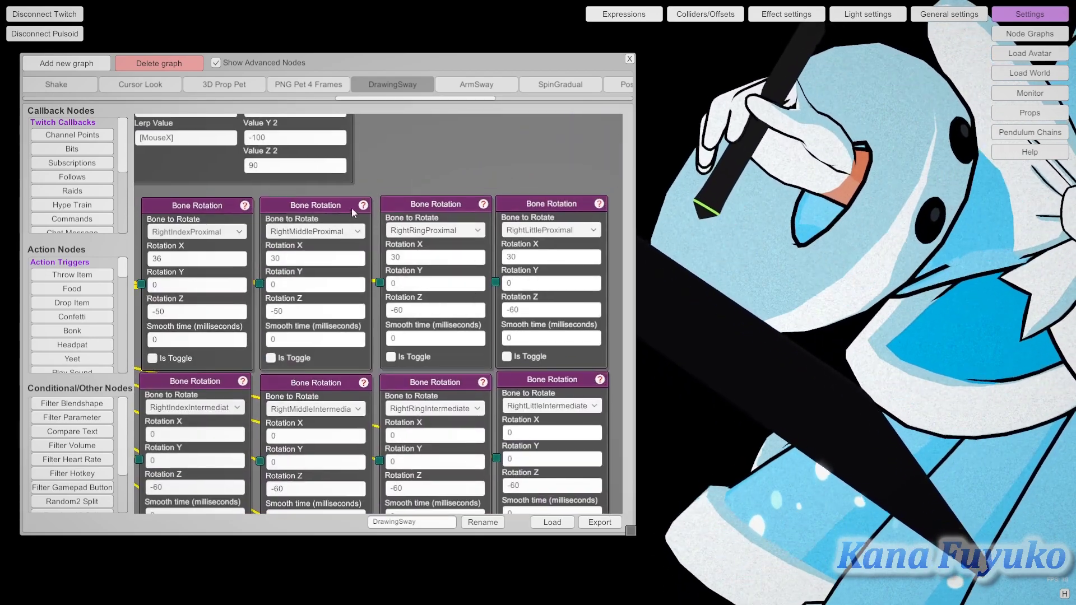
left_click_drag(442, 289, 534, 178)
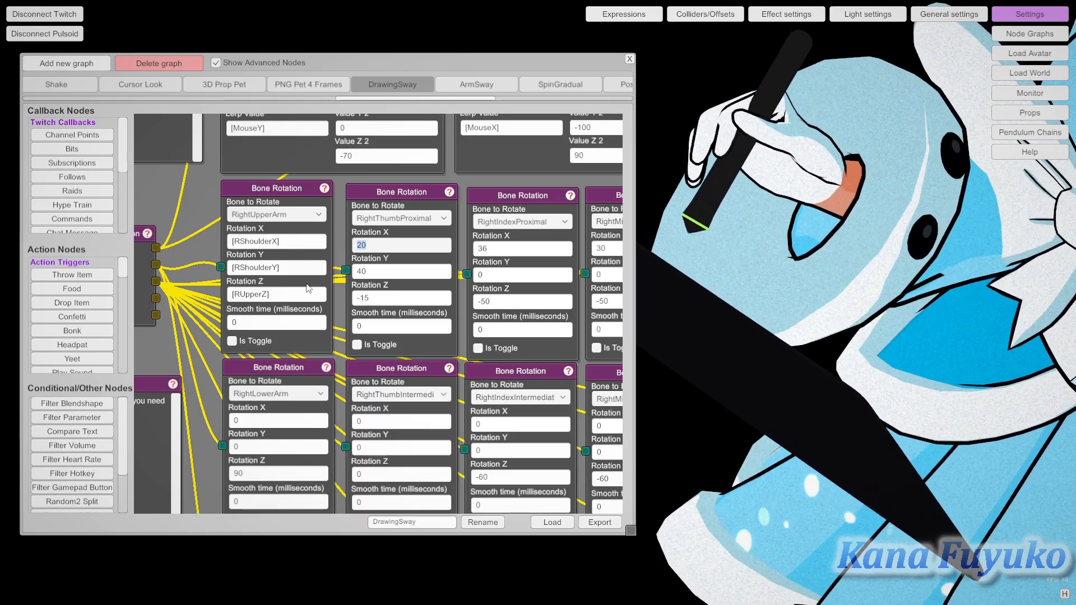
left_click_drag(350, 129, 292, 387)
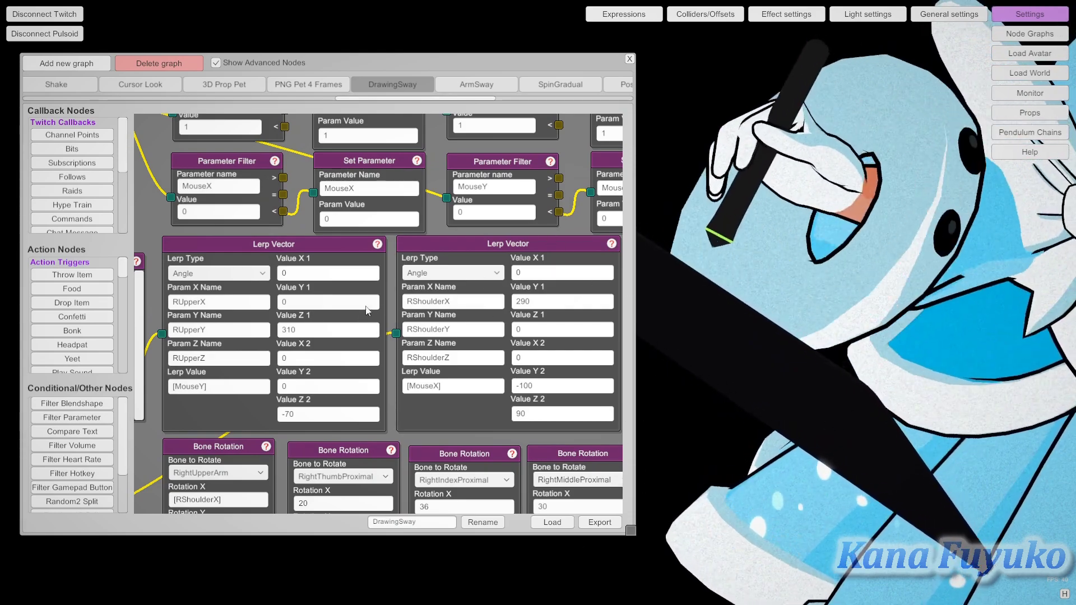
- Bring the mouse Parameter Operation nodes into view and set the MouseY divisor to 1080
left_click_drag(415, 211, 398, 492)
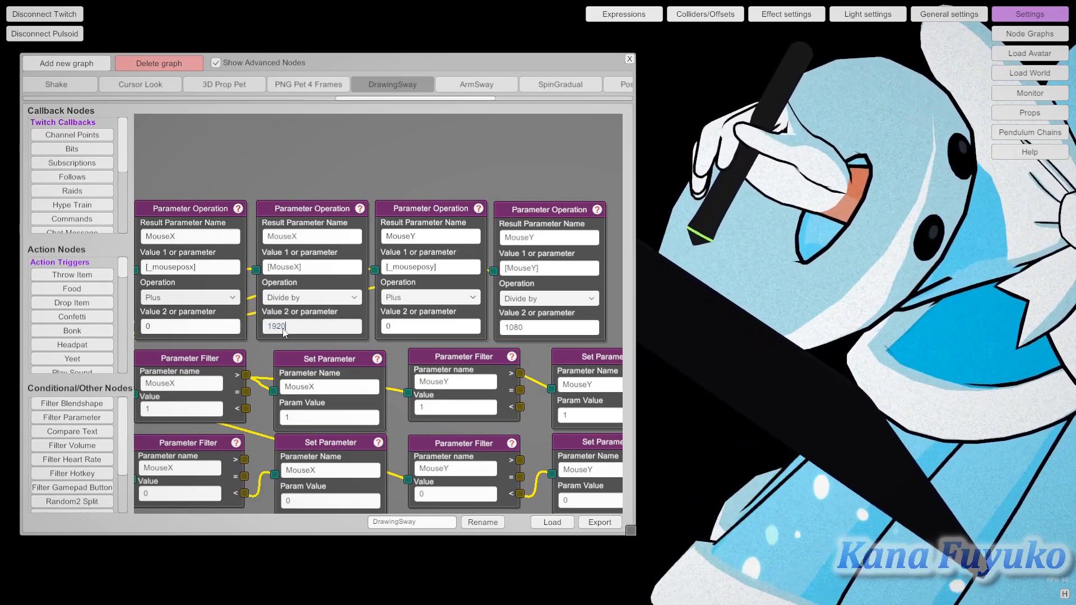
left_click(531, 333)
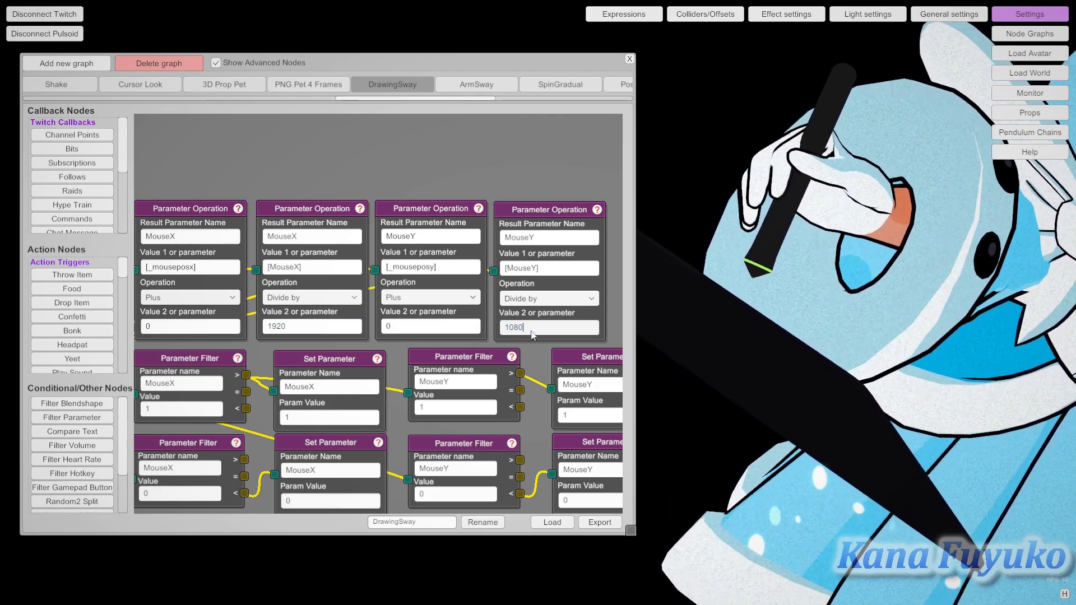
double_click(510, 333)
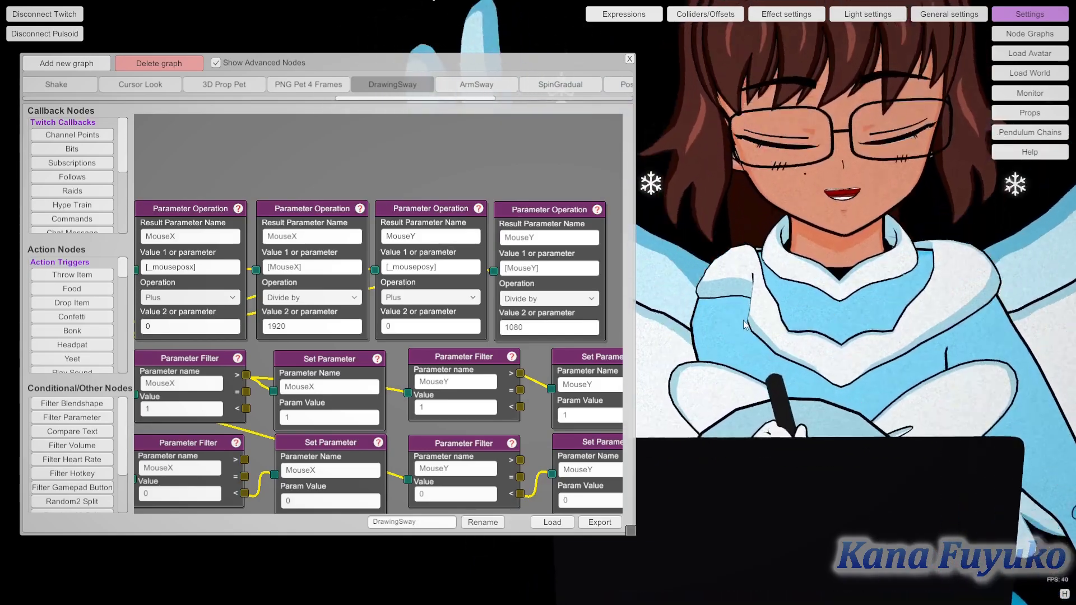
scroll(445, 350, "down", 5)
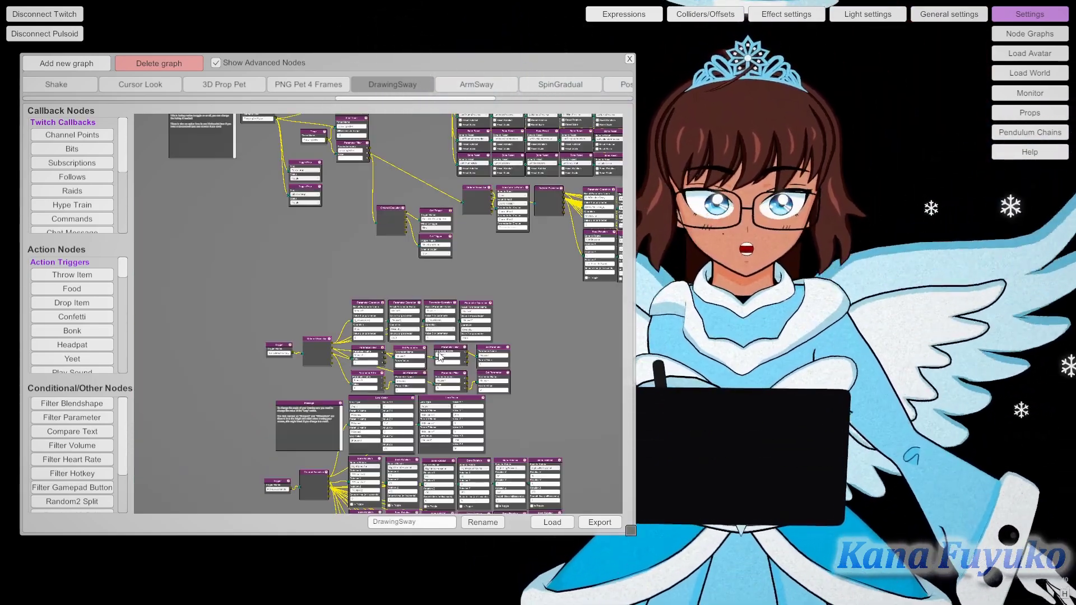
middle_click_drag(440, 357, 432, 216)
scroll(432, 216, "up", 6)
middle_click_drag(341, 180, 427, 546)
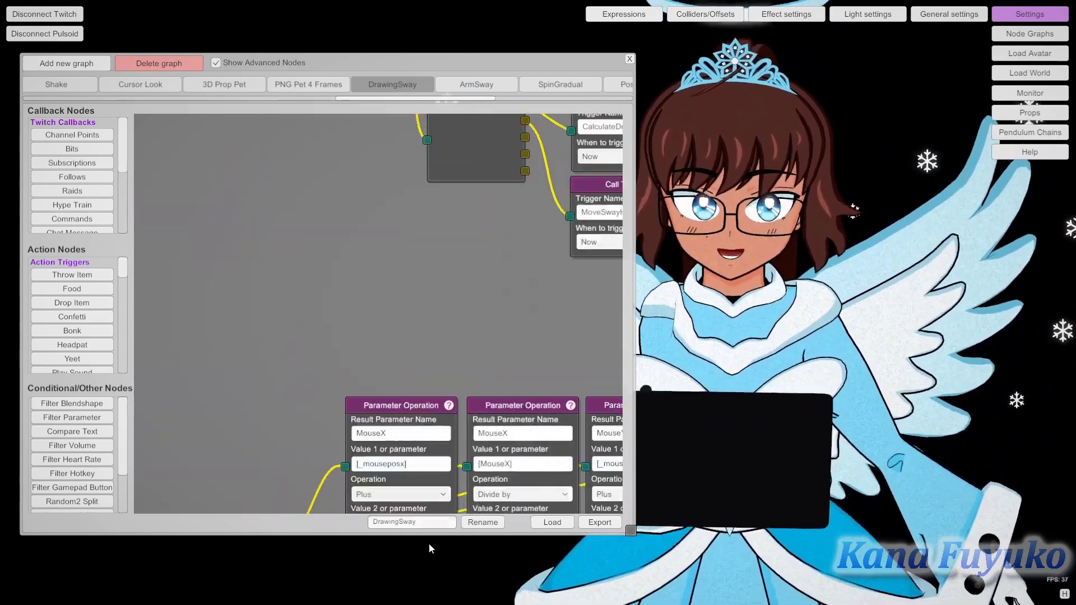
scroll(309, 263, "down", 5)
scroll(312, 409, "up", 5)
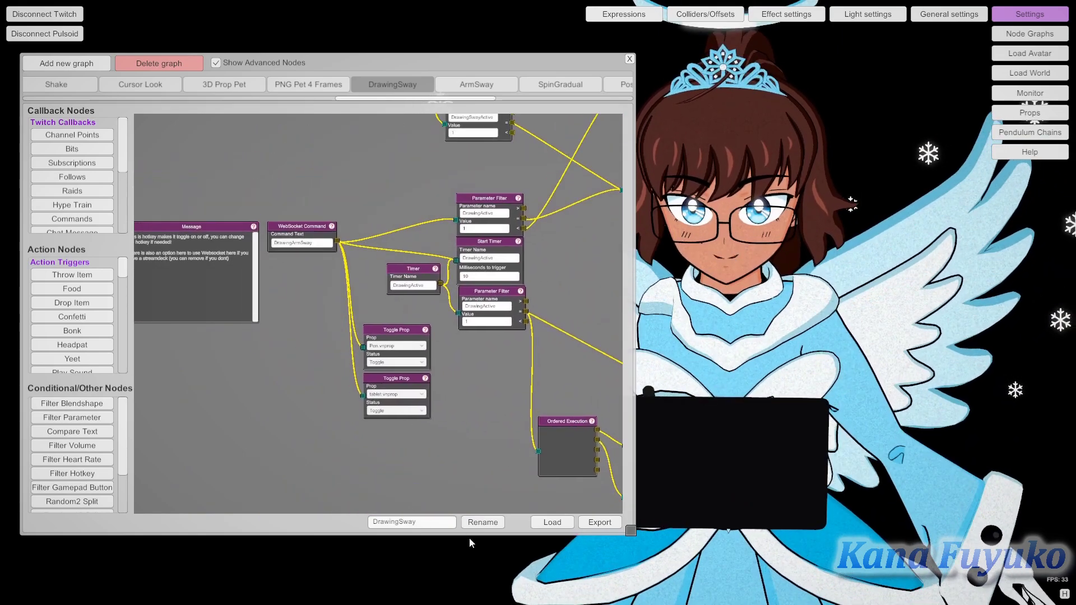
middle_click_drag(393, 482, 301, 403)
scroll(290, 258, "up", 4)
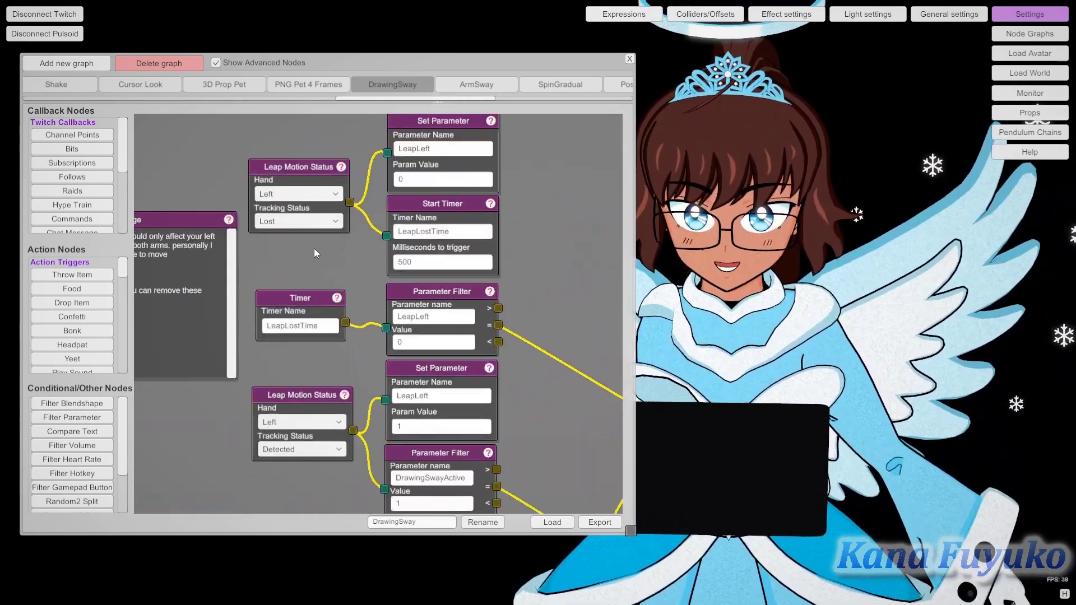
middle_click_drag(316, 248, 325, 270)
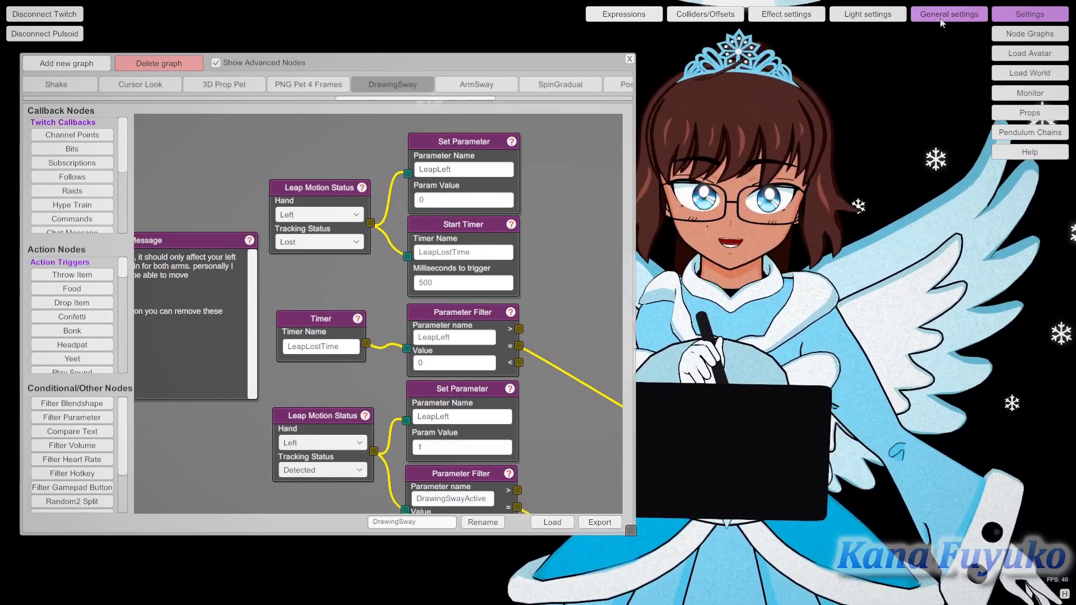
left_click(942, 17)
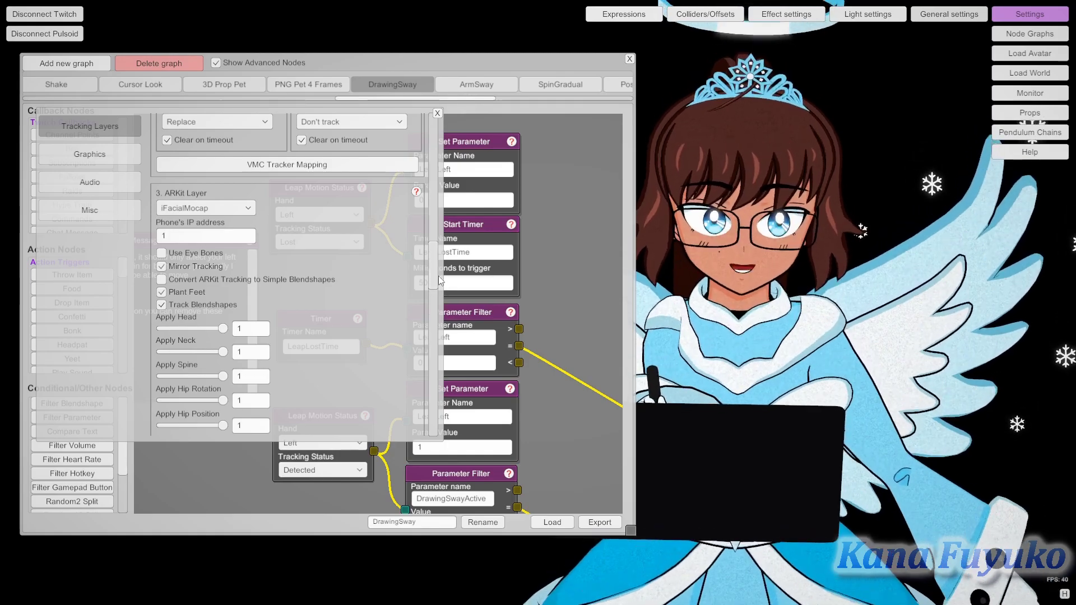
left_click_drag(436, 284, 399, 425)
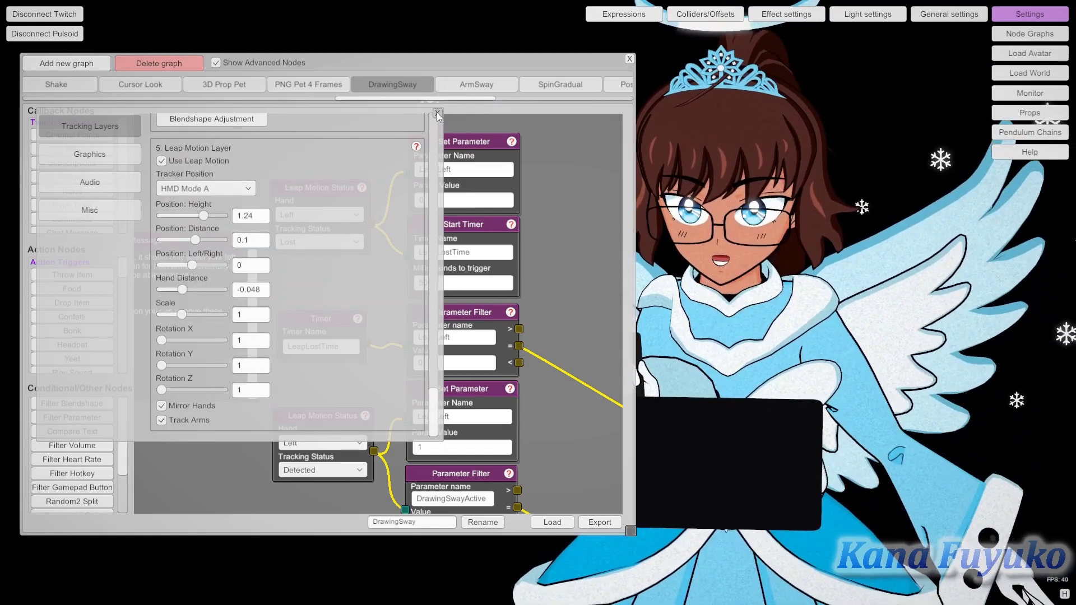
left_click(437, 113)
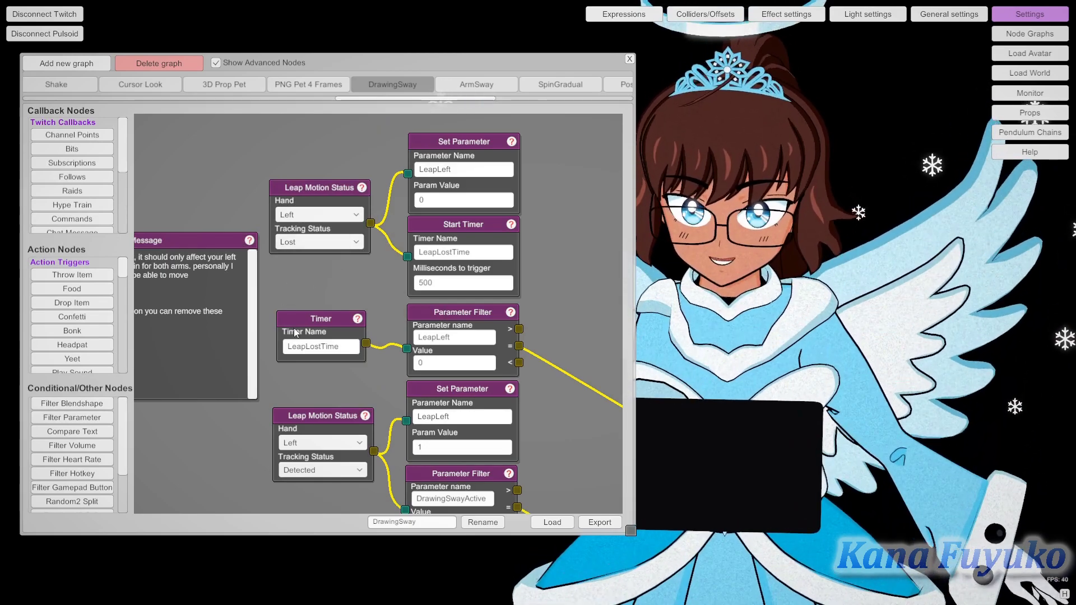
left_click_drag(294, 264, 333, 273)
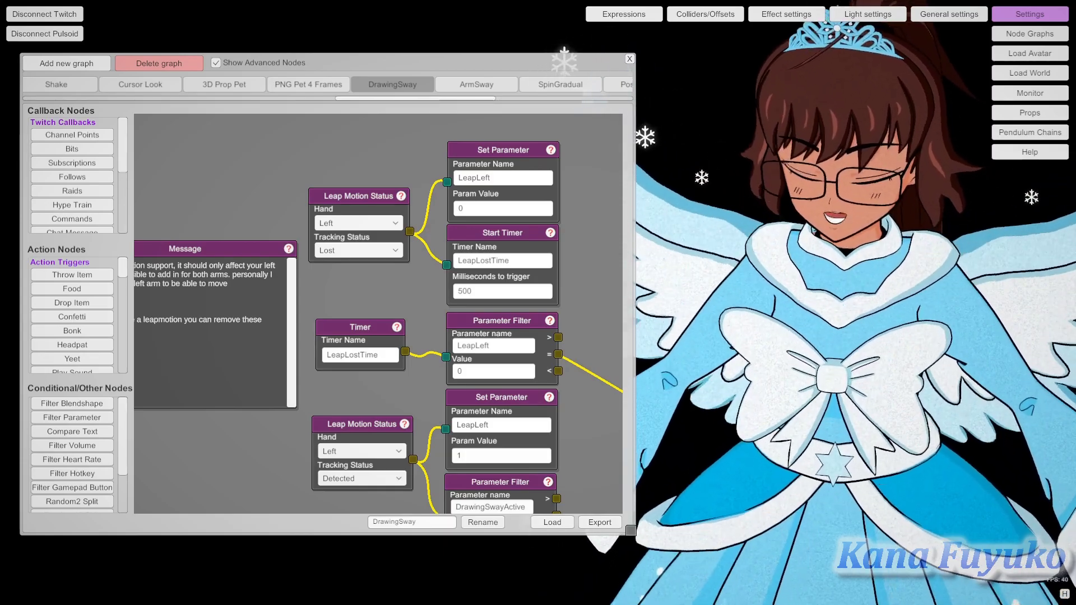
left_click_drag(374, 304, 330, 342)
scroll(305, 370, "down", 3)
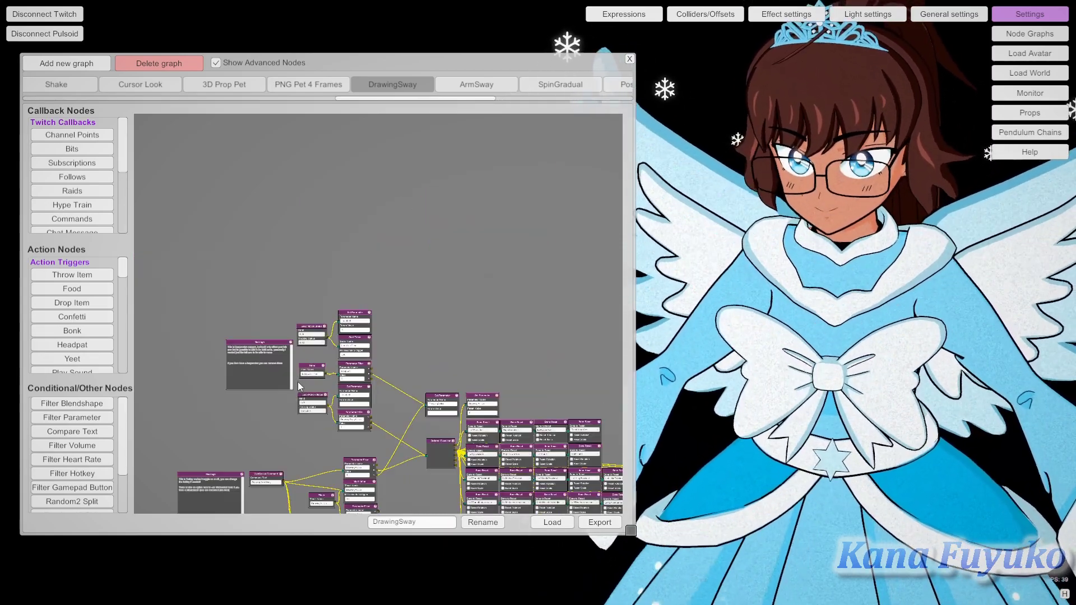
scroll(297, 384, "up", 3)
scroll(358, 269, "down", 3)
scroll(360, 289, "up", 3)
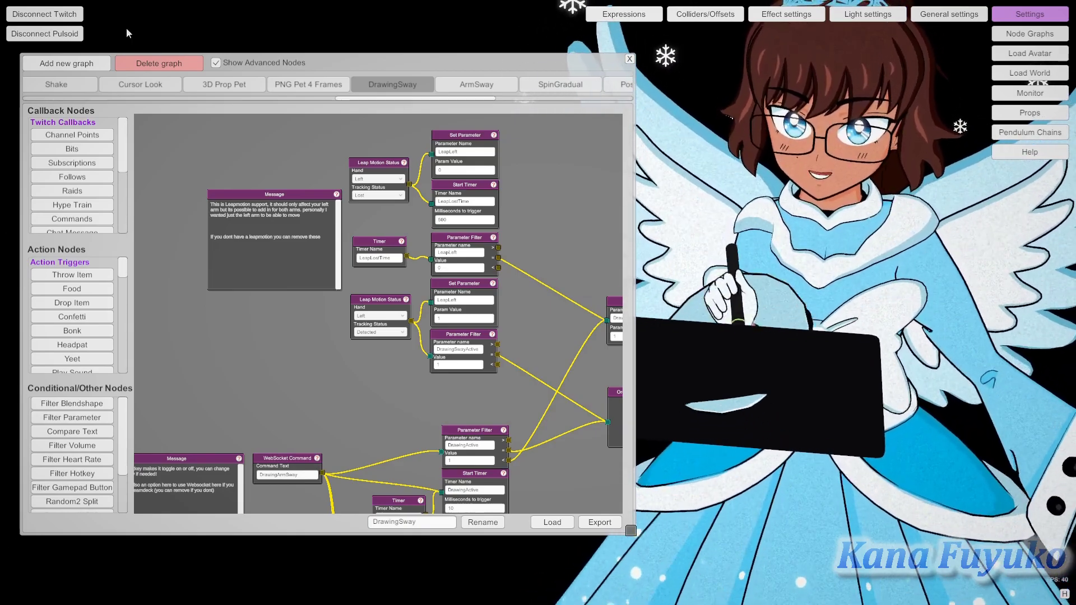
- Change the Leap Motion Status nodes' Hand dropdowns to Right, then open General settings
scroll(531, 173, "up", 3)
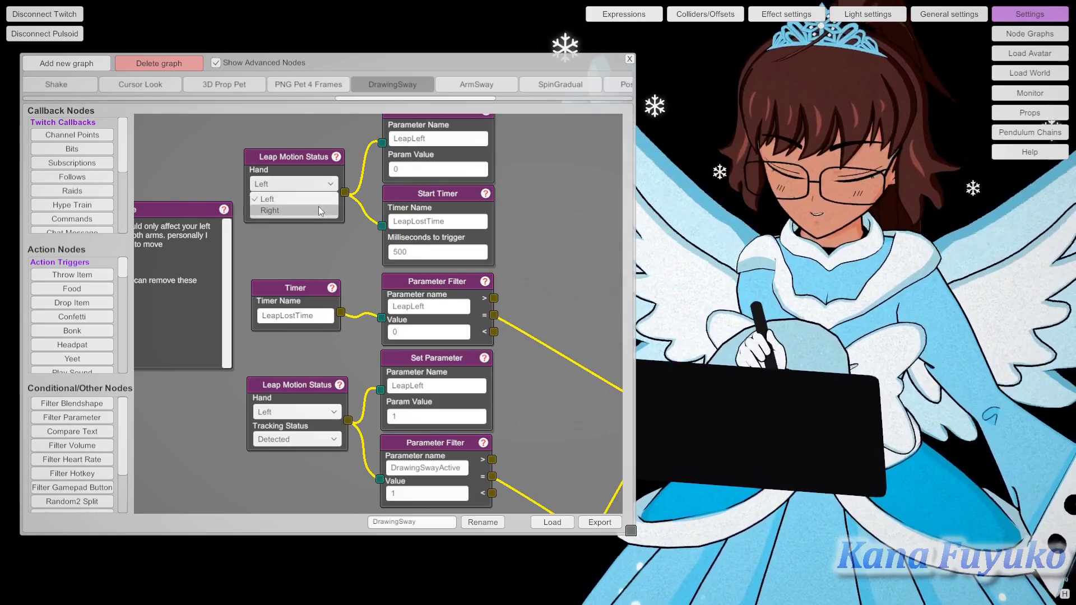
left_click(322, 210)
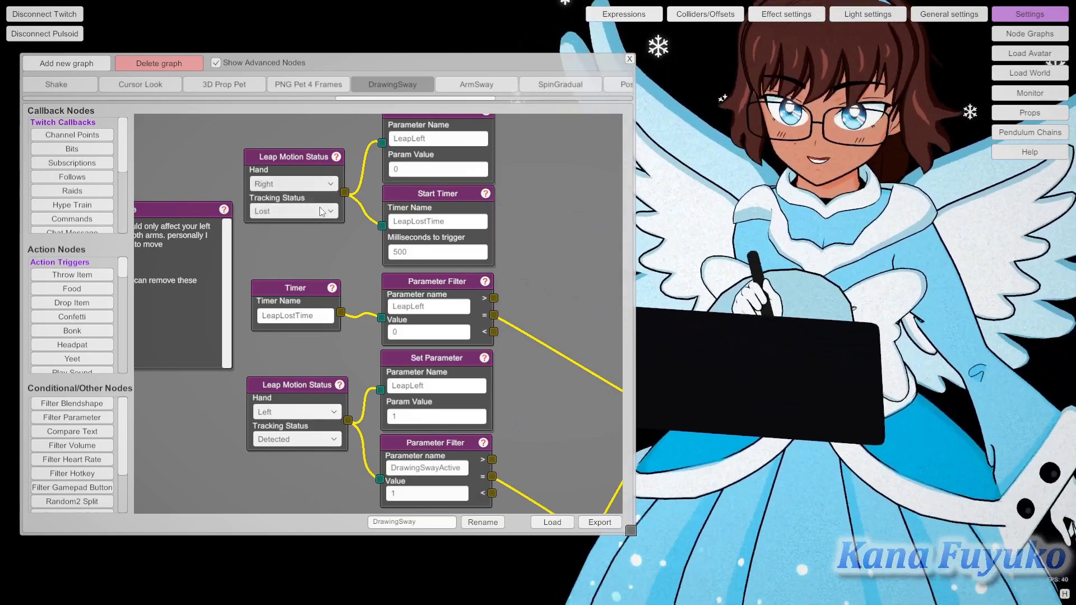
left_click(281, 439)
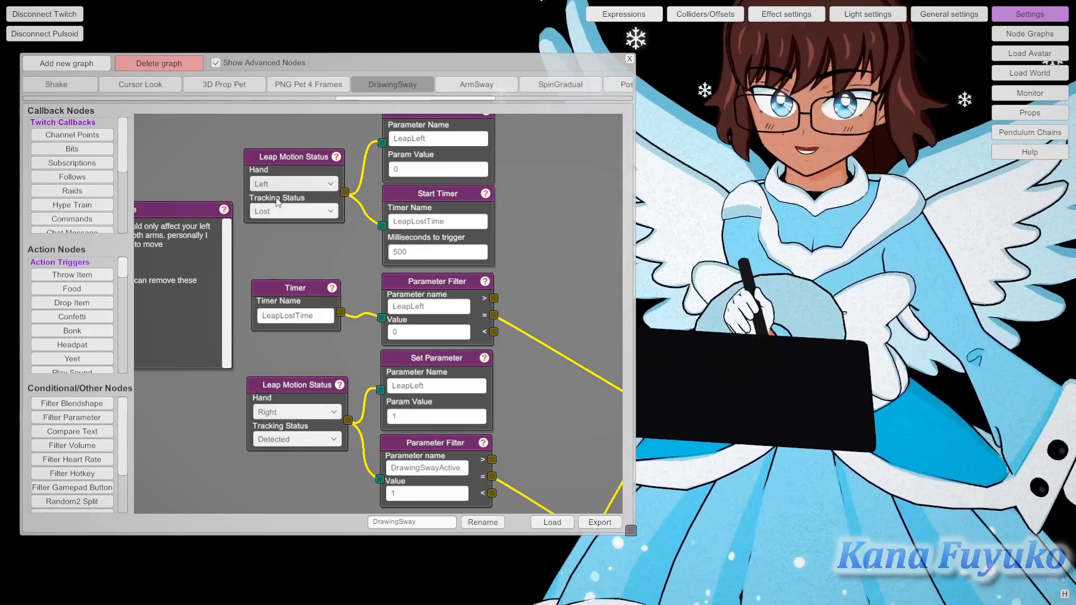
left_click(971, 15)
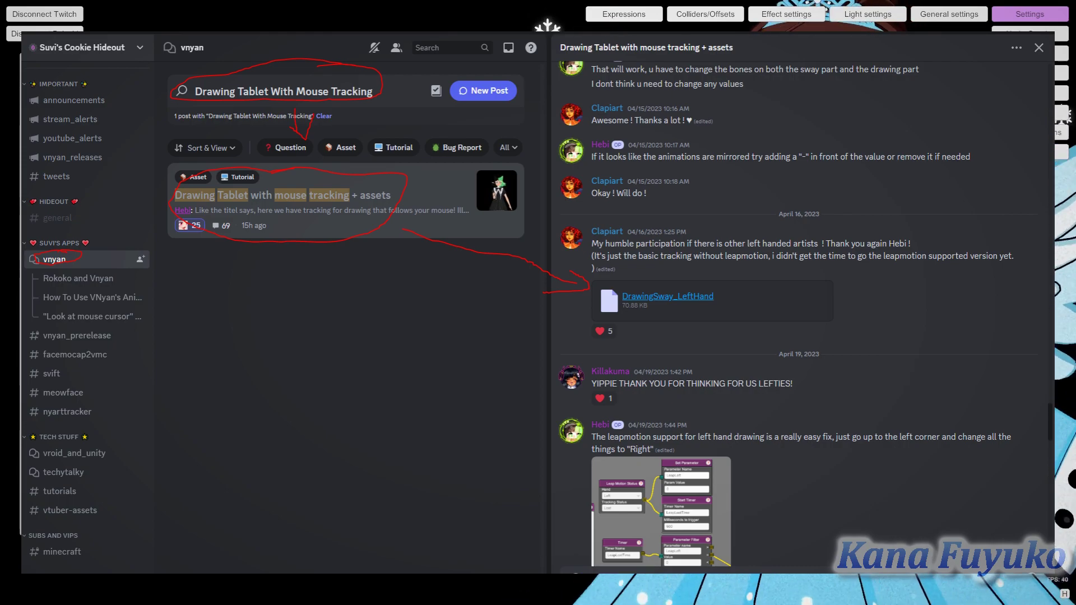
- Hide Discord after reading the DrawingSway_LeftHand post and return to the DrawingSway graph
key("alt+Tab")
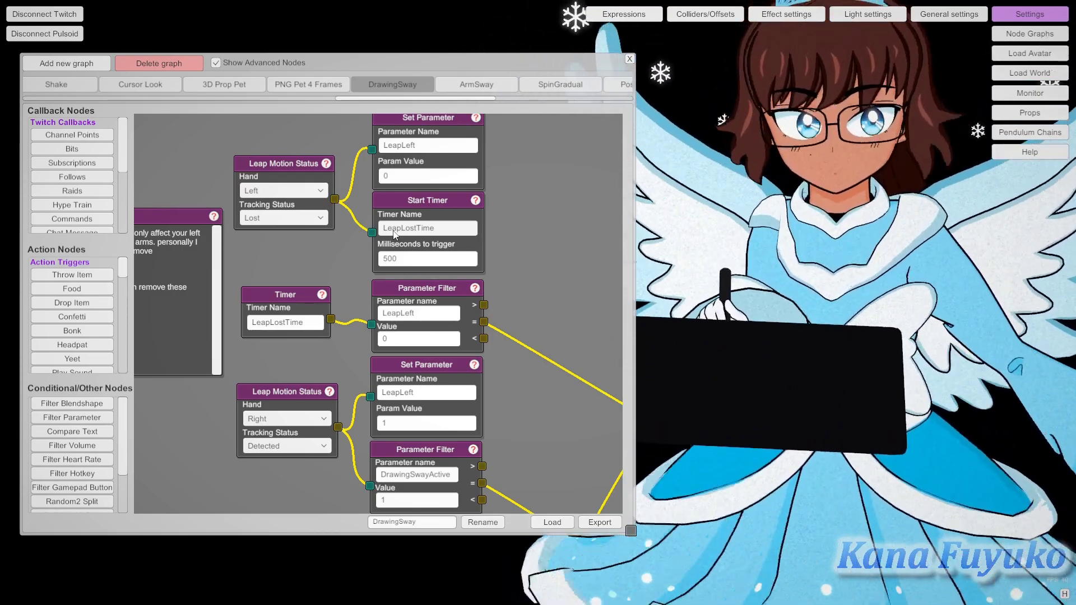
- Send the WebSocket Command node's DrawingArmSway signal to toggle the pen and tablet props
scroll(538, 263, "down", 5)
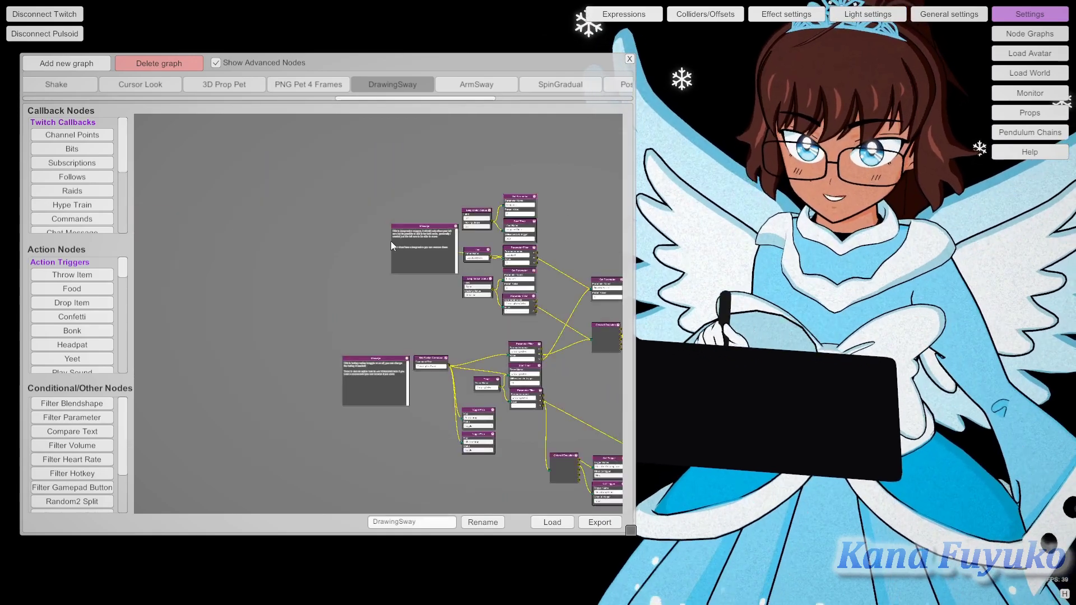
scroll(544, 293, "up", 5)
middle_click_drag(231, 381, 170, 382)
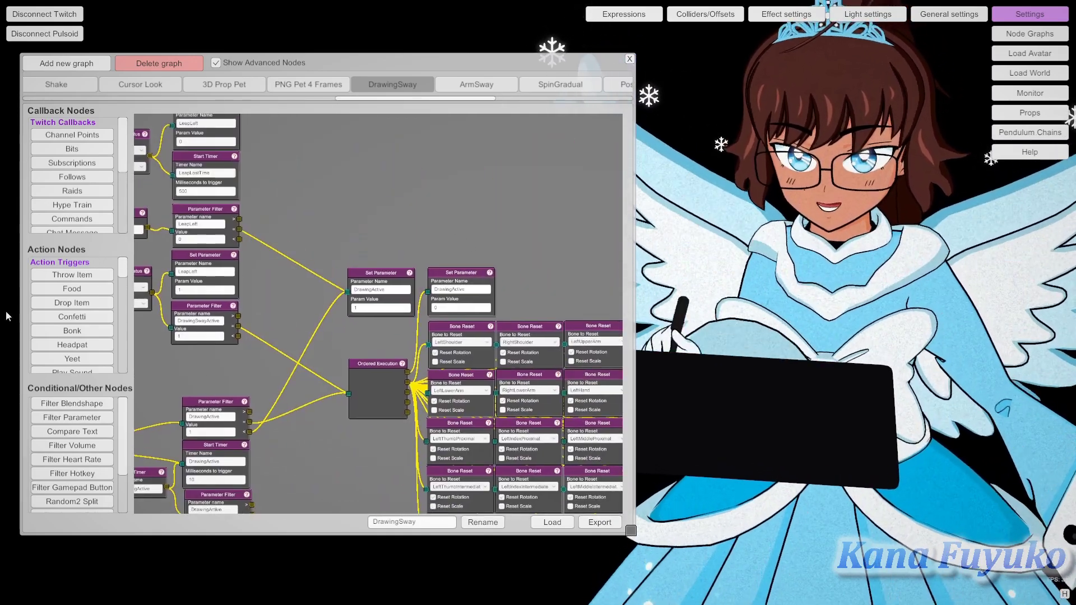
middle_click_drag(308, 440, 486, 237)
right_click(213, 233)
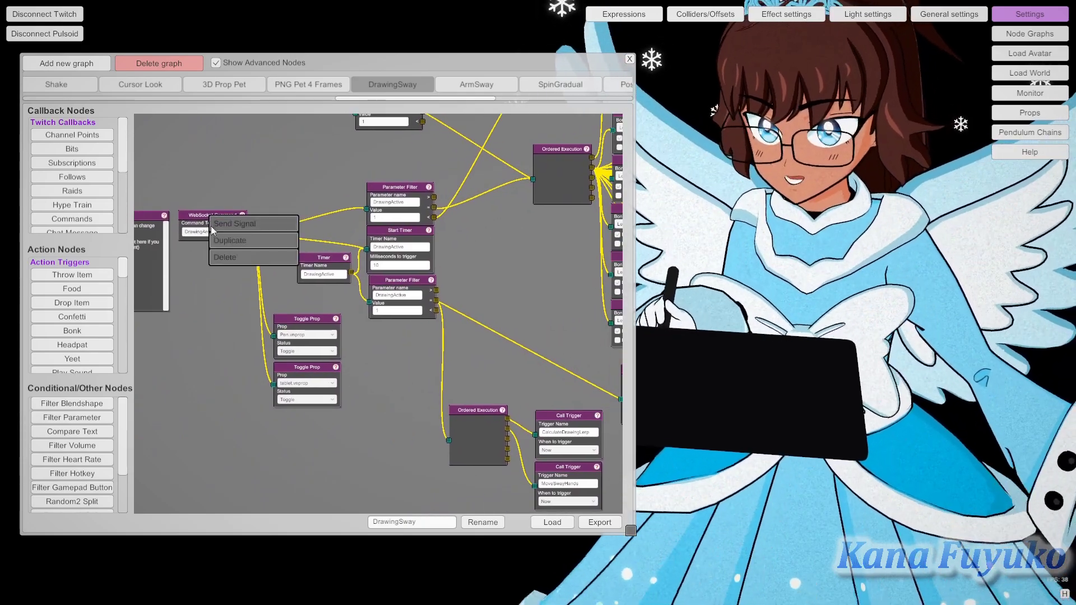
left_click(225, 231)
scroll(222, 314, "up", 3)
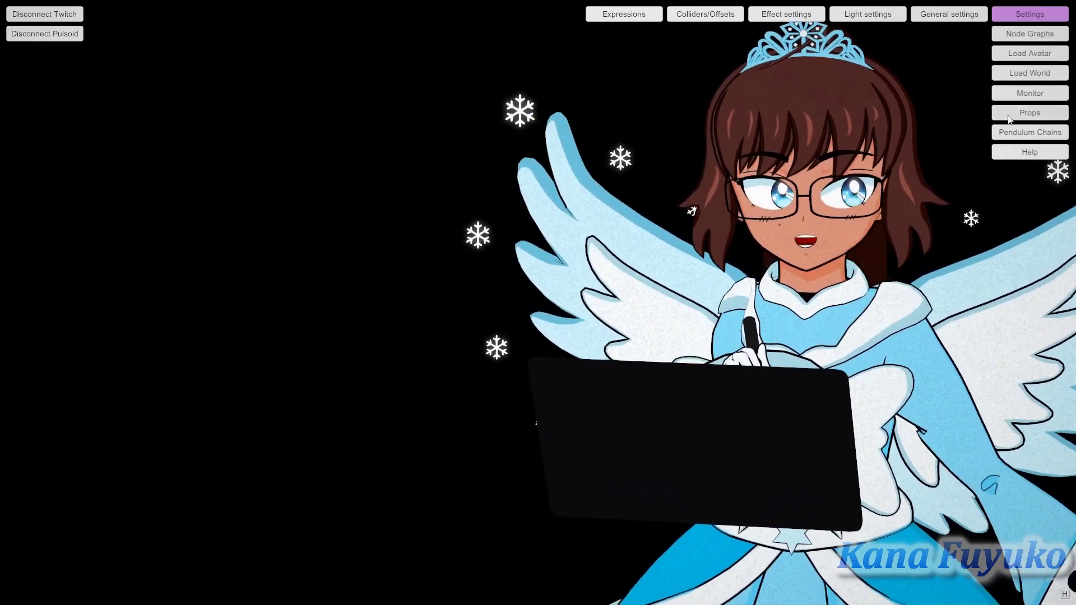
- Open the Props list and move its panel to the left
left_click(1030, 112)
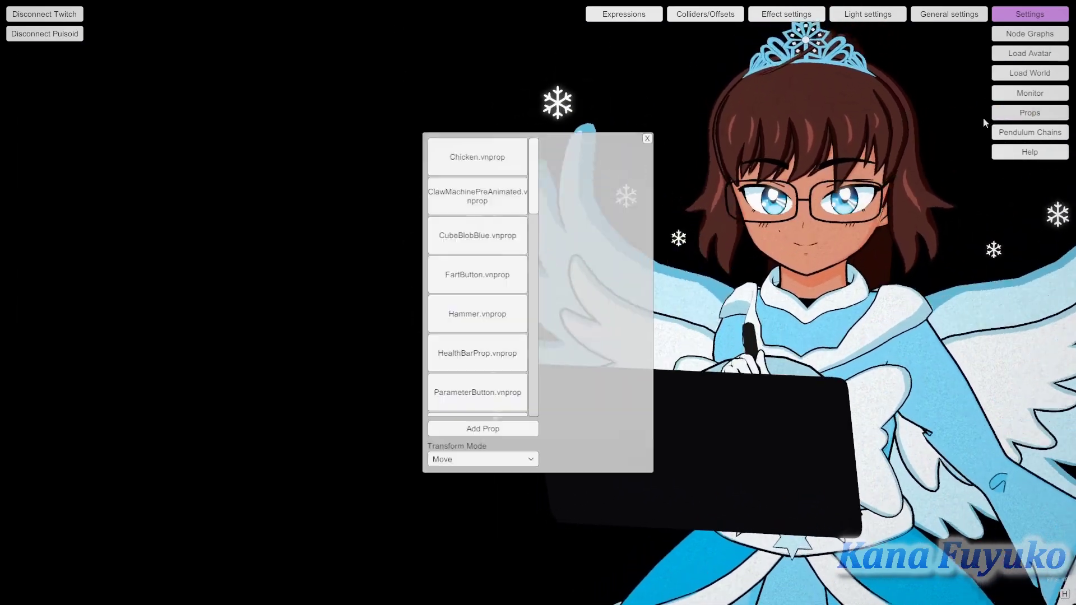
left_click_drag(566, 132, 349, 374)
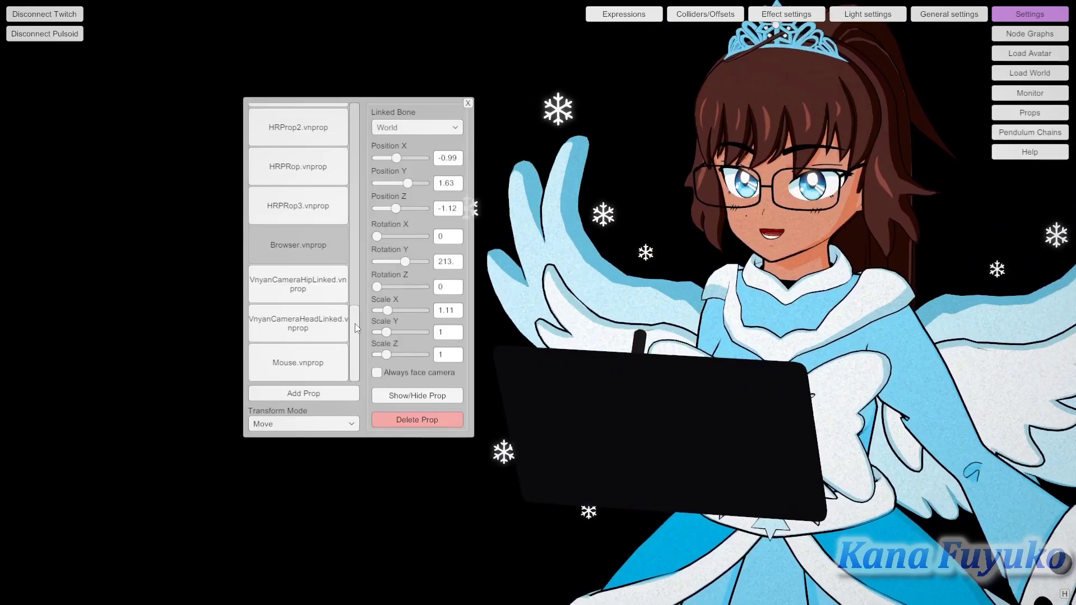
- Scroll the props list and select Pen.vnprop, linked to Right Hand at scale 0.04/0.06/0.06
left_click_drag(354, 314, 352, 251)
left_click(305, 275)
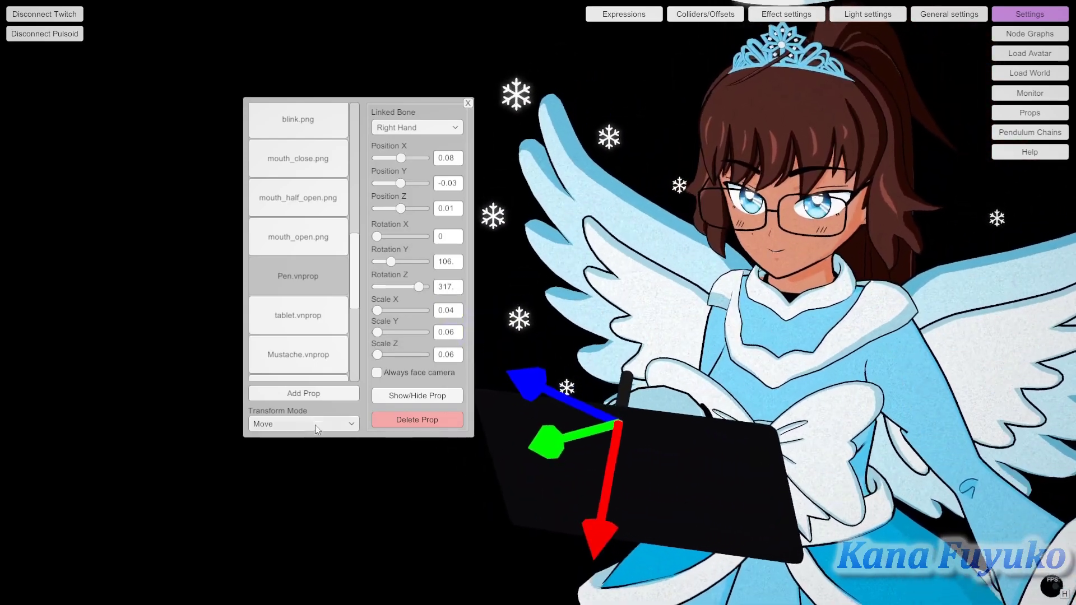
- Keep the pen on Move mode linked to Right Hand, then select tablet.vnprop
left_click(316, 424)
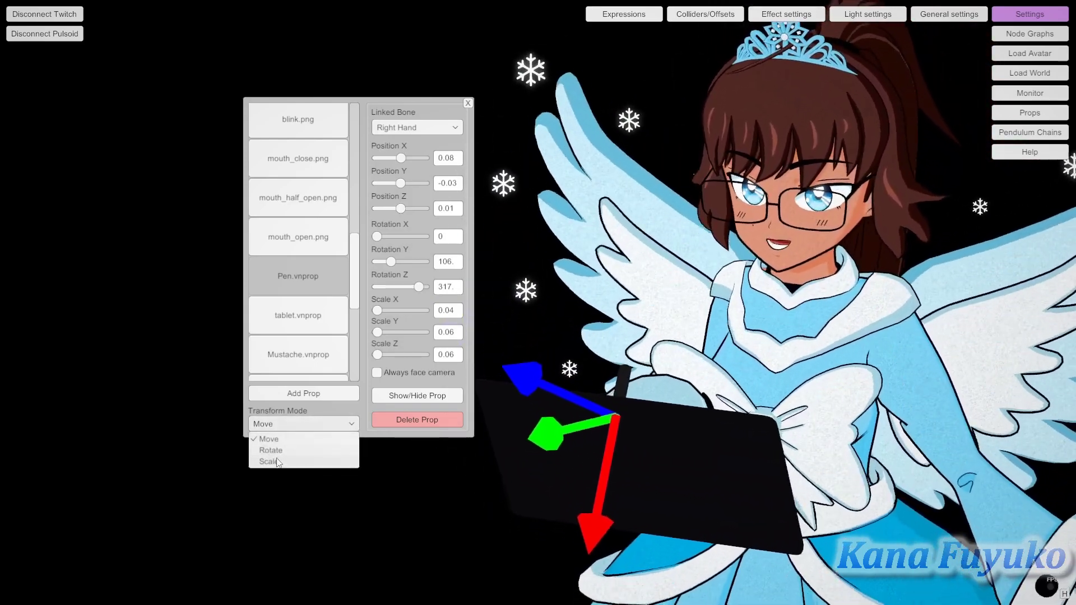
left_click(664, 337)
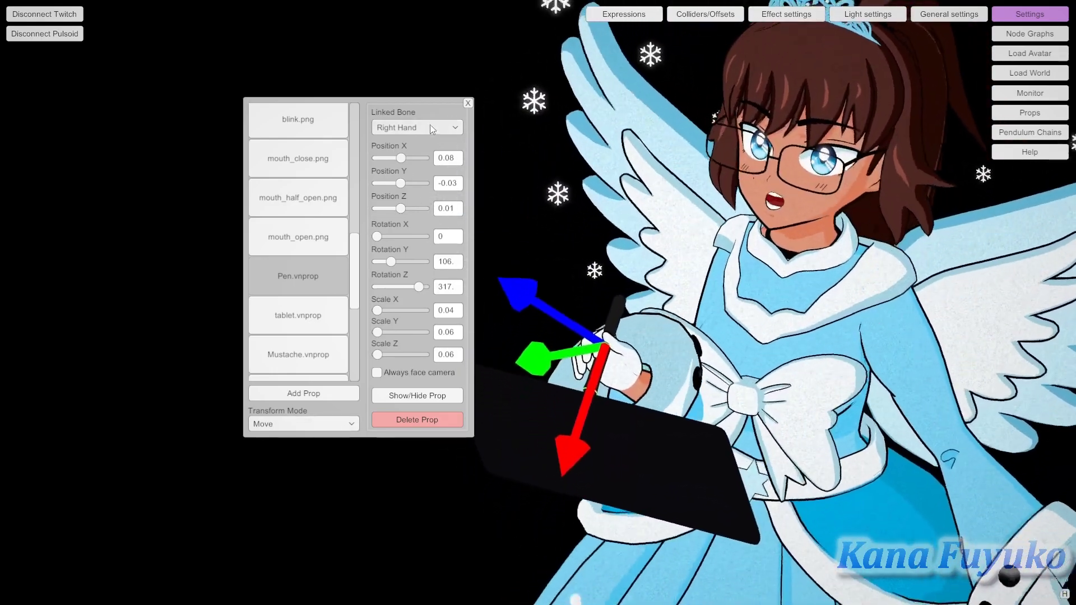
left_click(430, 125)
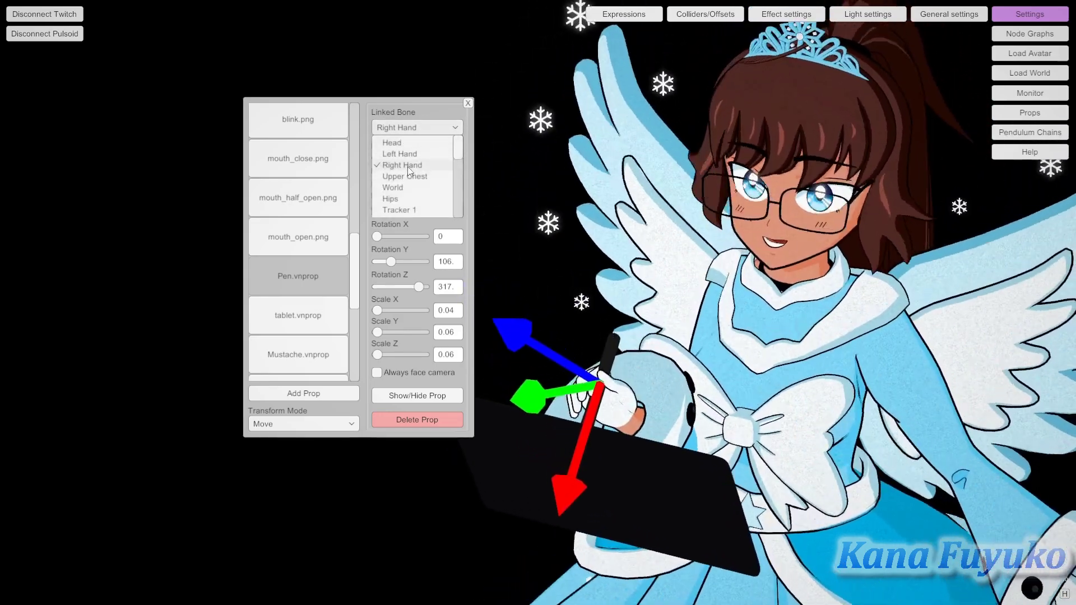
left_click(408, 165)
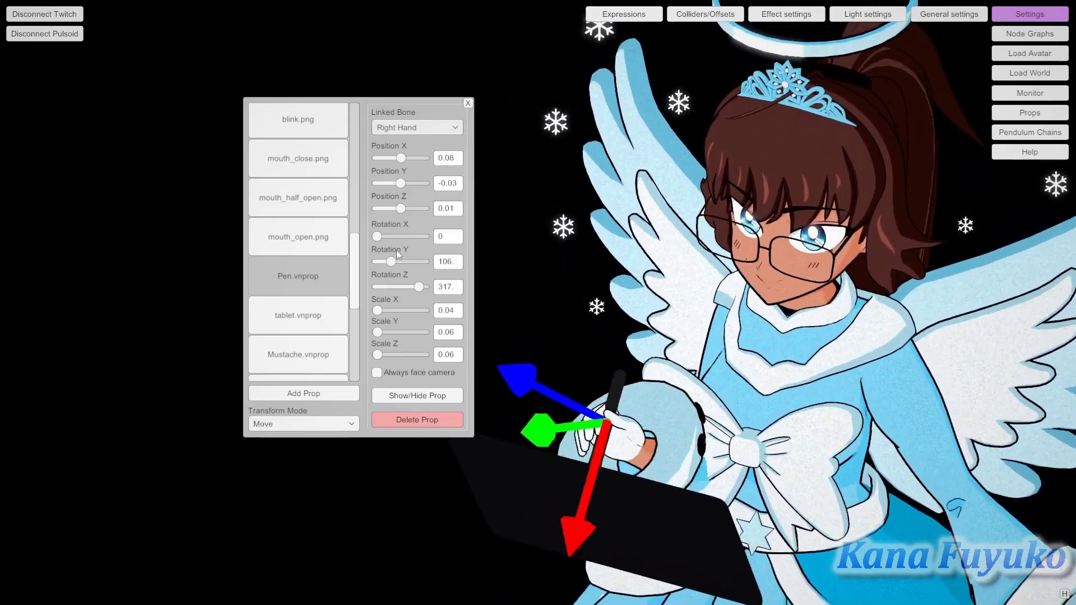
left_click(312, 315)
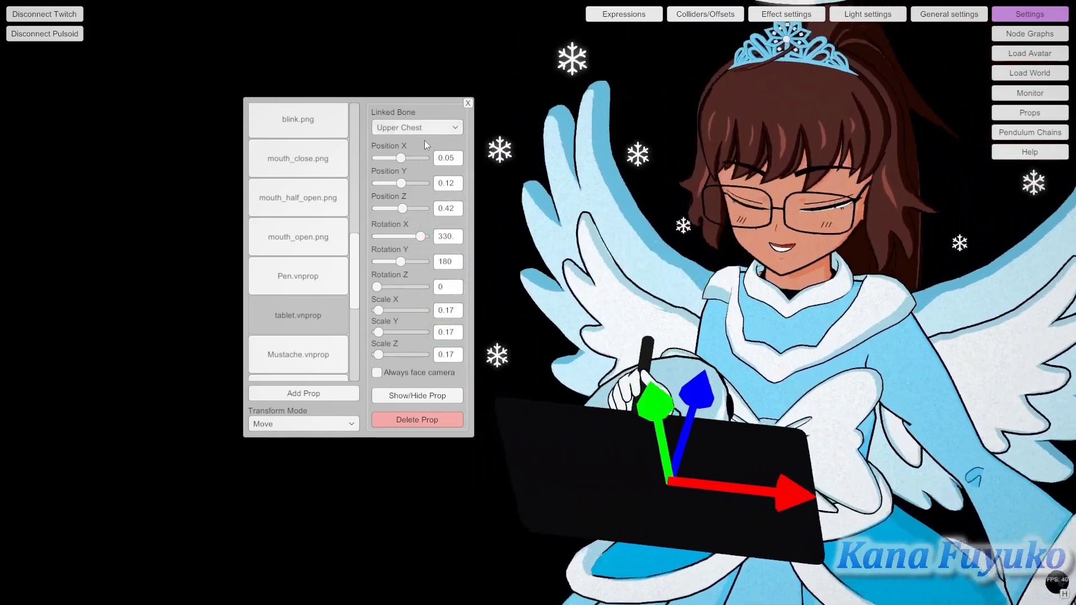
- Keep the tablet linked to Upper Chest, nudge the props panel left, and close it
left_click(425, 129)
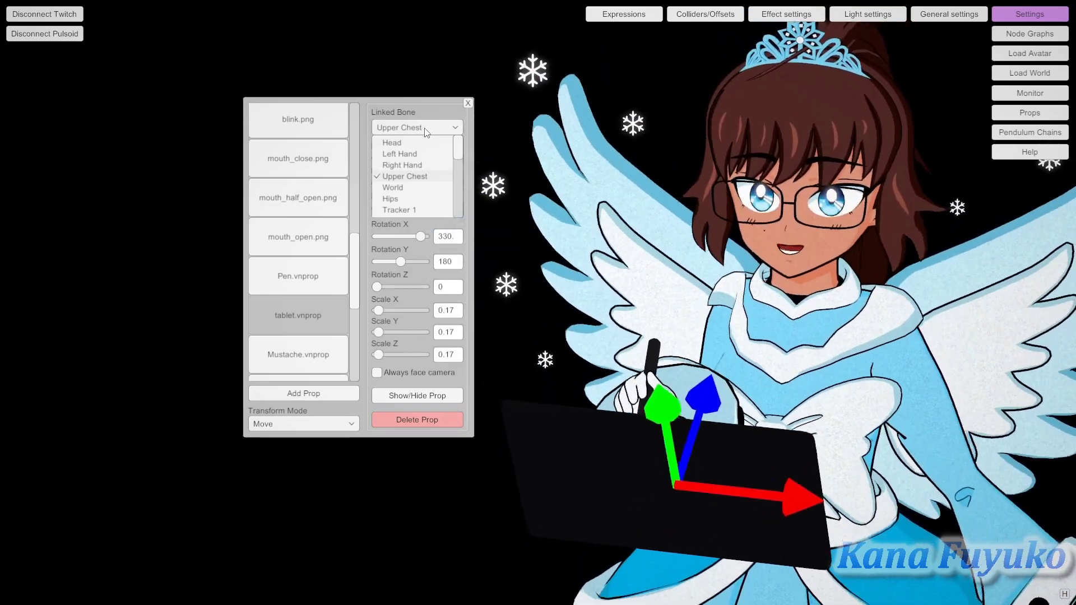
left_click(429, 117)
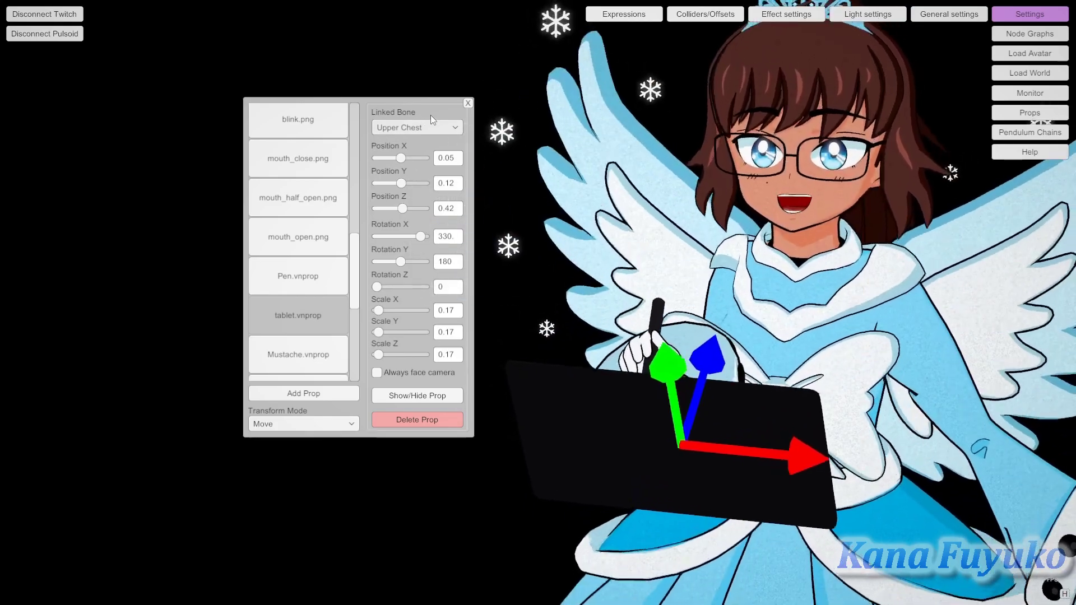
left_click_drag(435, 105, 391, 110)
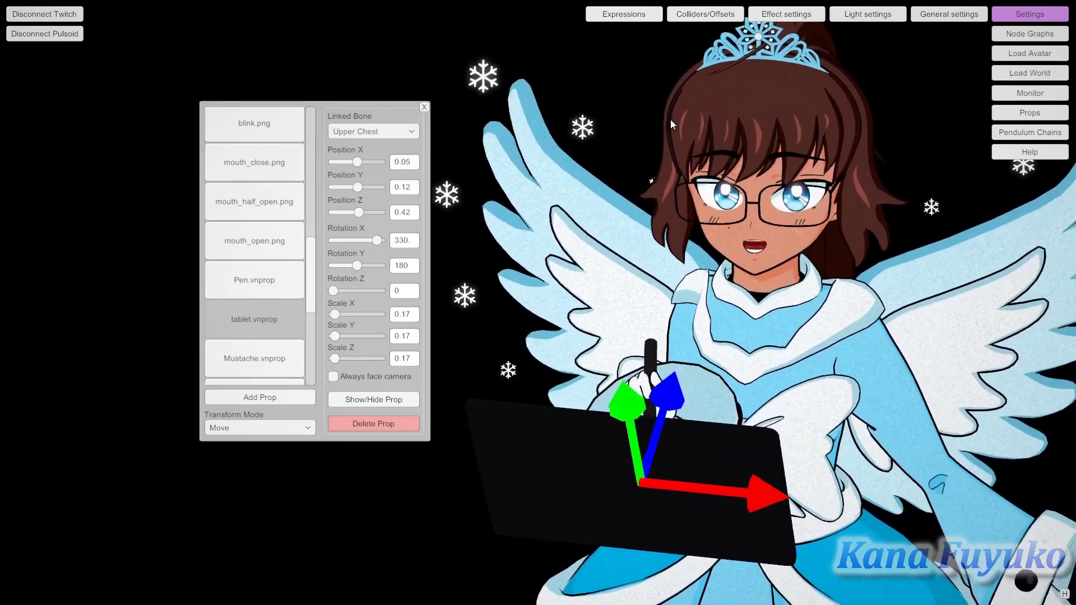
scroll(643, 132, "up", 10)
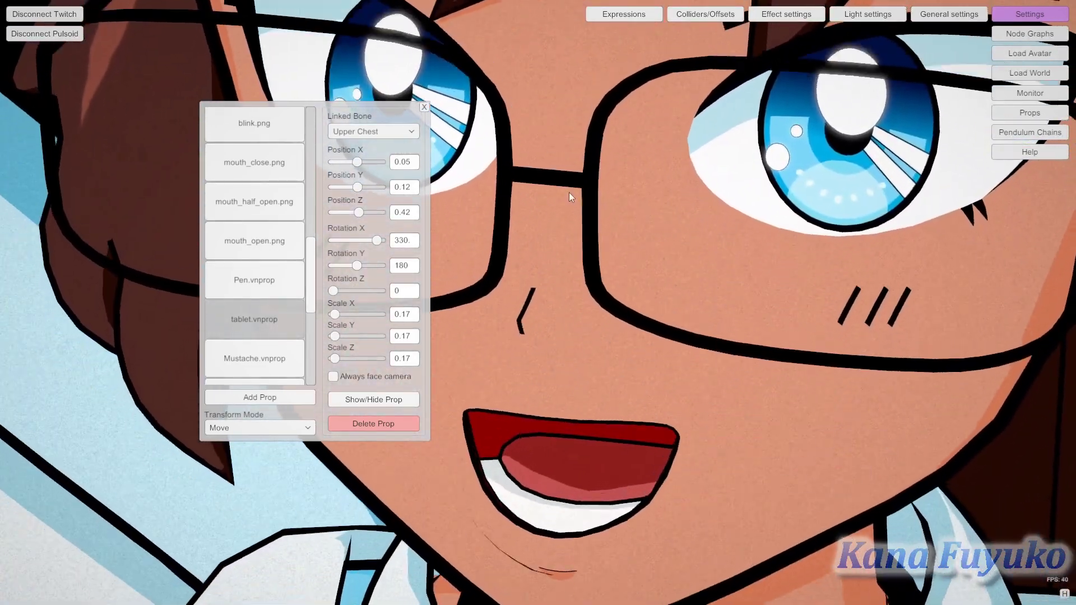
scroll(569, 193, "down", 10)
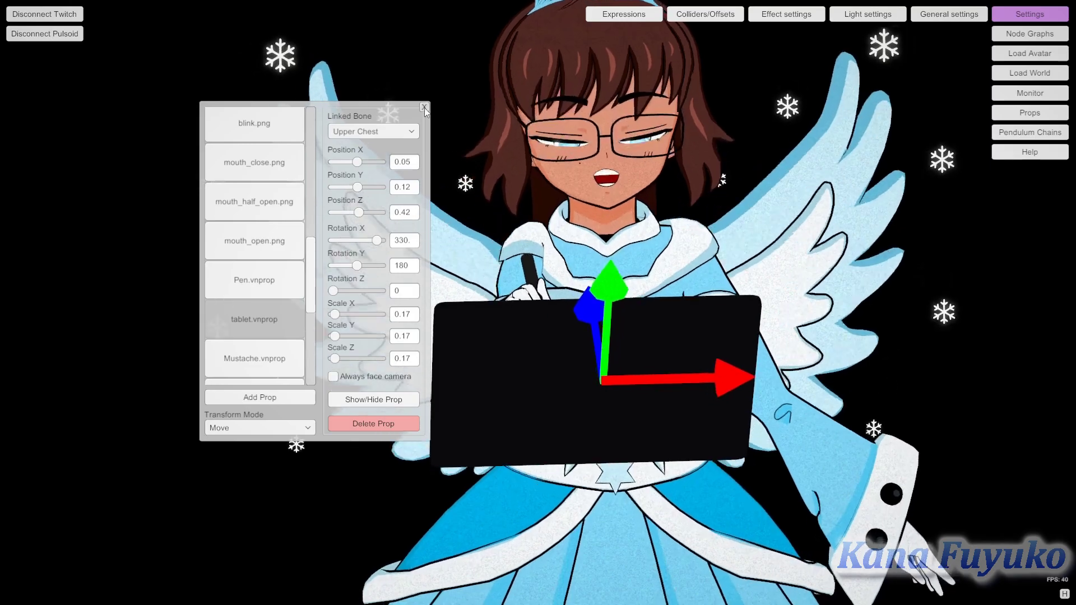
left_click(424, 107)
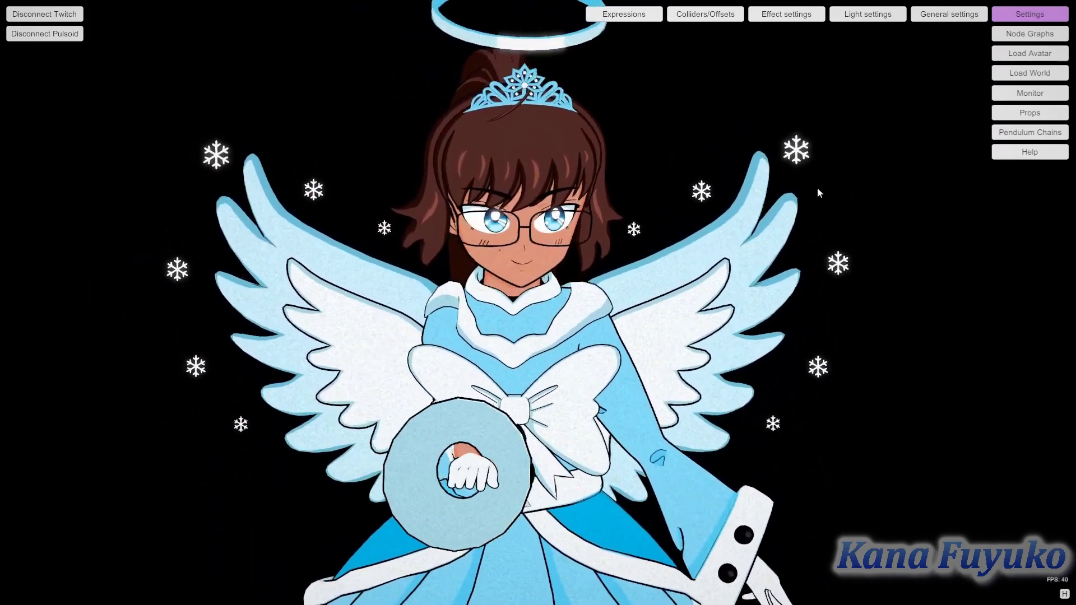
- Review Mouse.vnprop, linked to Right Hand at scale 0.6, then close the props panel
left_click(1028, 116)
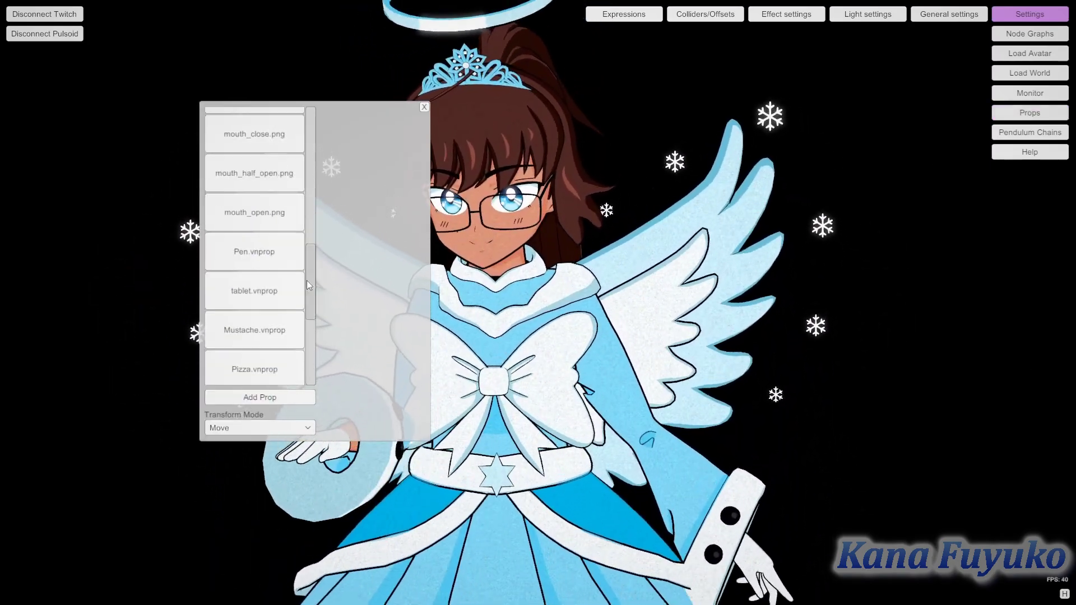
scroll(302, 338, "down", 5)
left_click(254, 367)
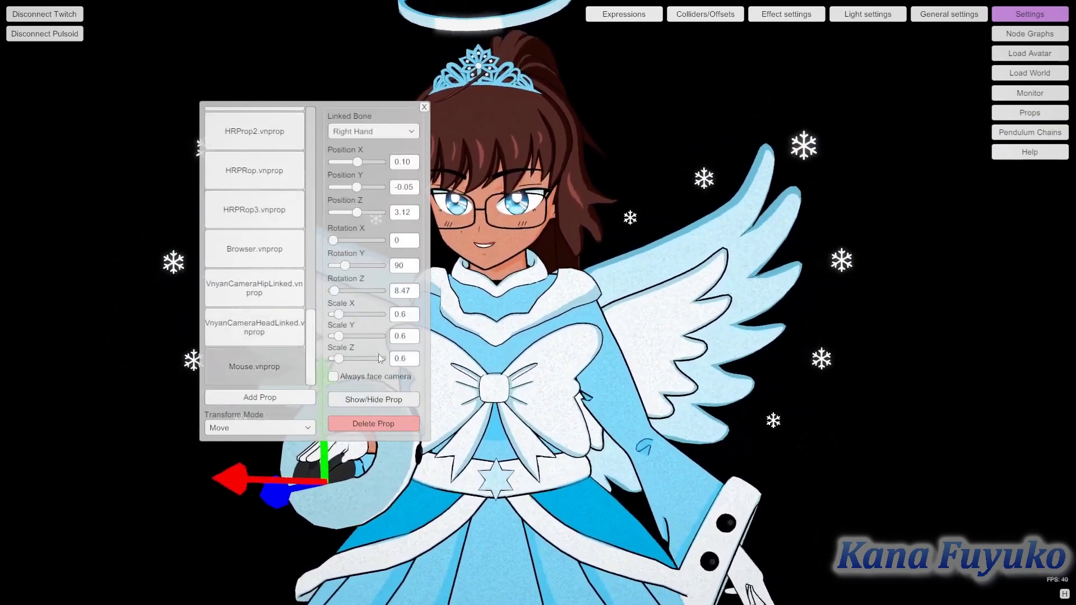
left_click(426, 107)
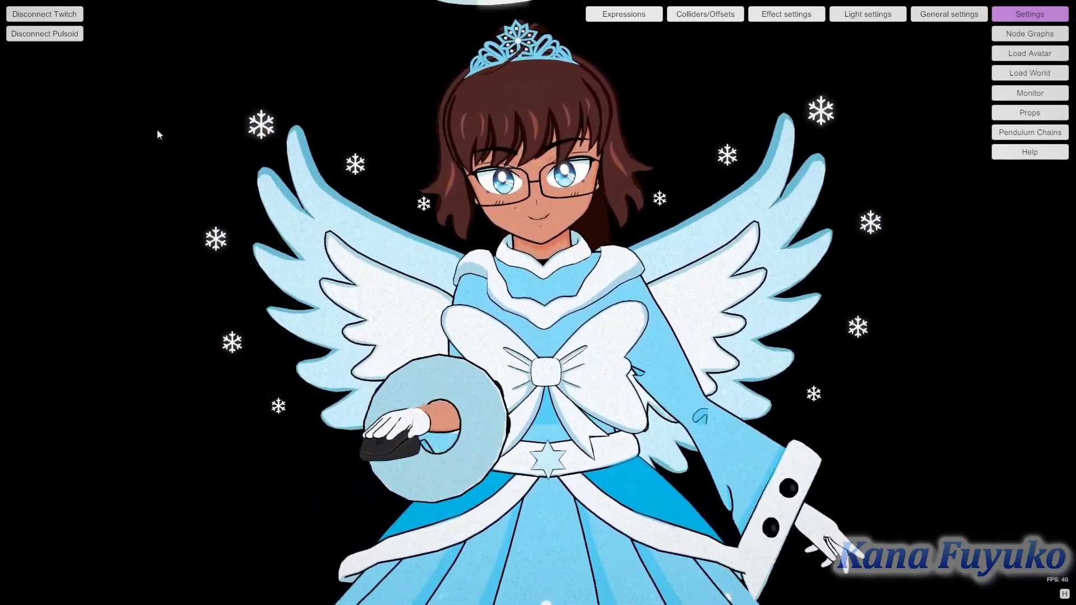